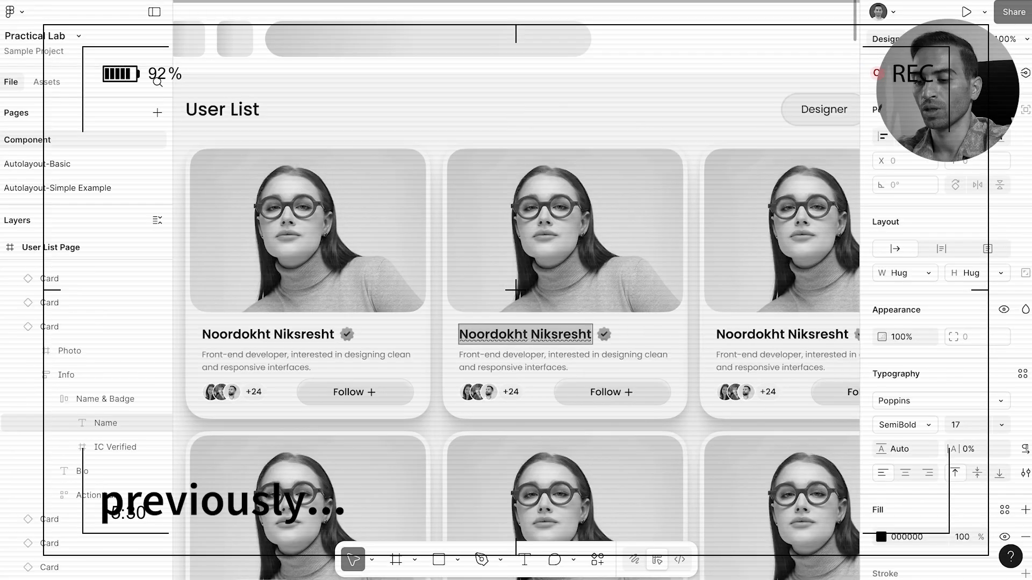
Step: Enter a new person's name on the card and paste the bio 'Creative product designer focused on user needs and problem-solving.'
text(Mitra Kaveh)
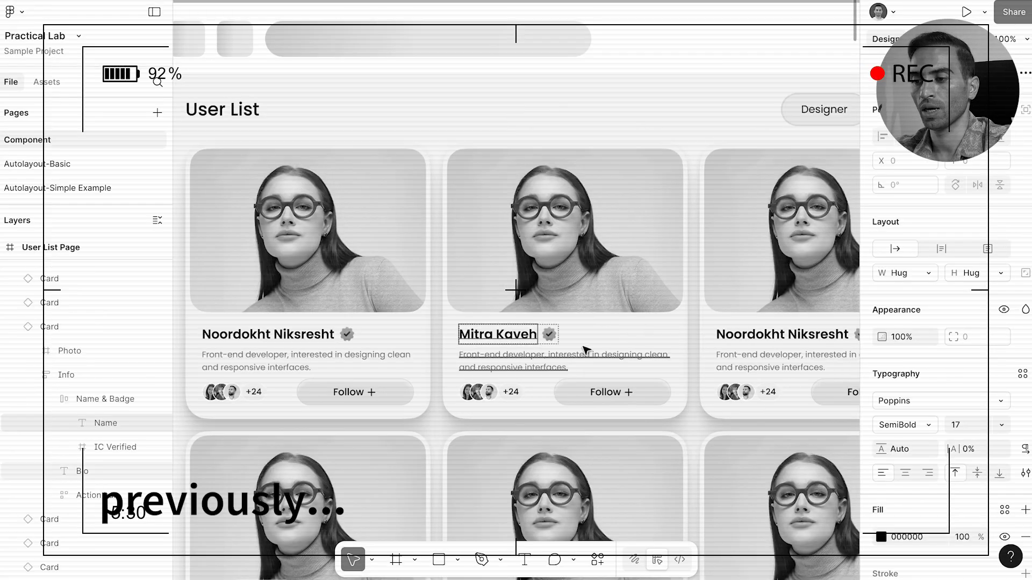
click(571, 359)
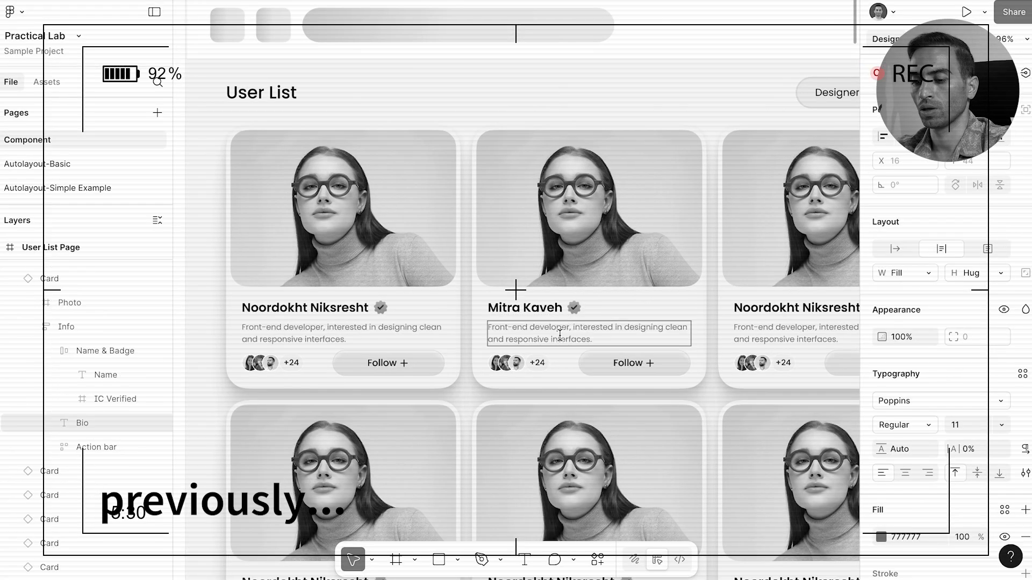
key(ctrl+a)
text(Creative product designer focused on user needs and problem-solving.)
Step: Darken the second card's background fill slightly to E5E5E5
click(706, 271)
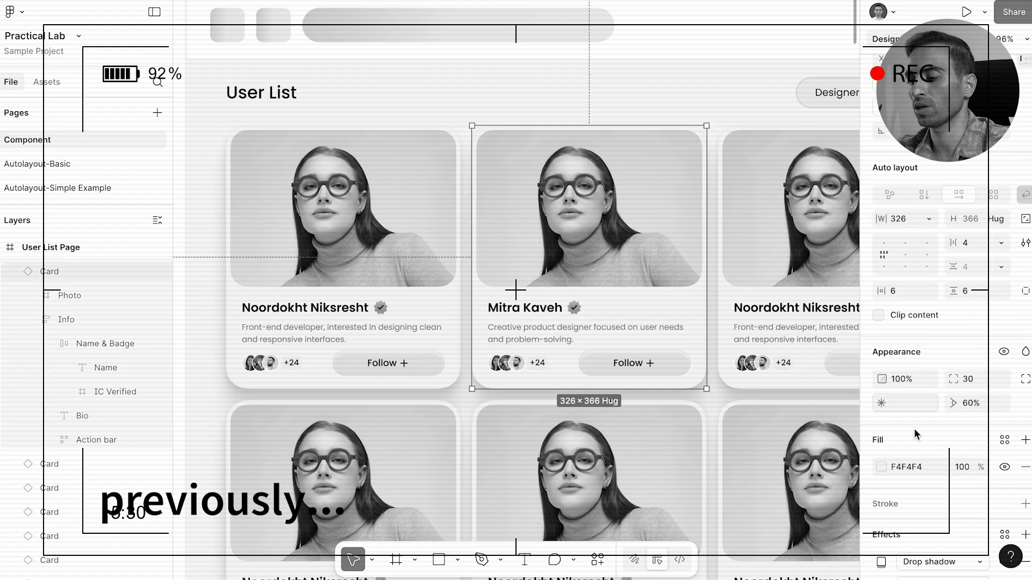
click(880, 367)
drag(696, 258, 688, 254)
scroll(633, 115, down, 5)
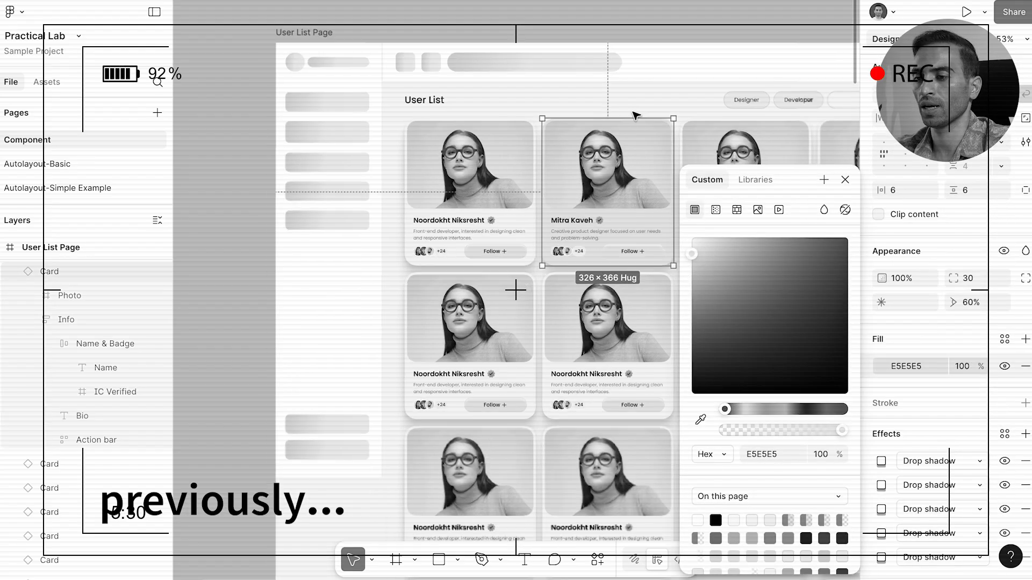
scroll(633, 115, left, 2)
key(Escape)
scroll(317, 88, left, 2)
scroll(317, 88, left, 3)
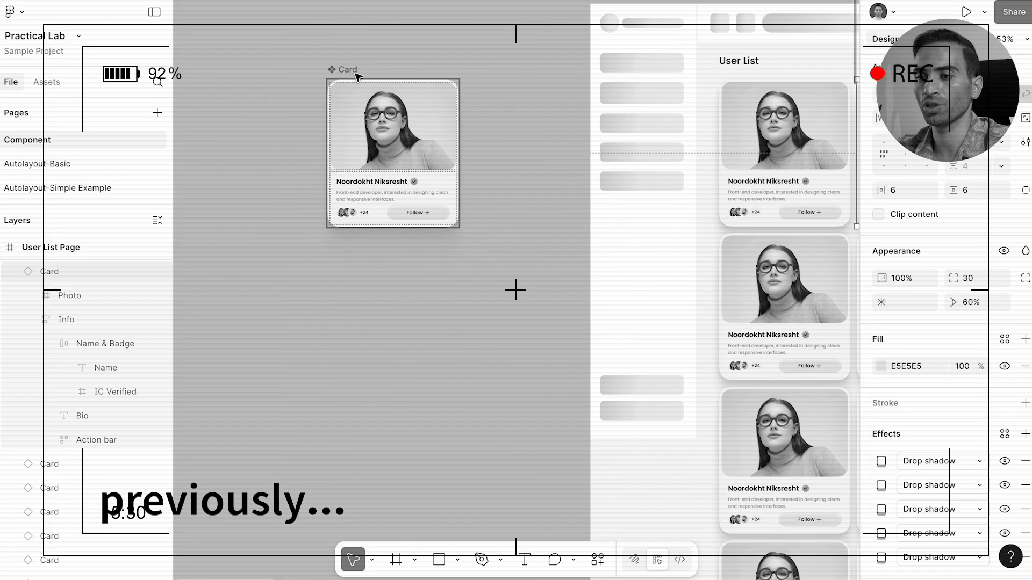
Step: Darken the main Card component's background fill to 414141
click(441, 133)
scroll(441, 137, down, 5)
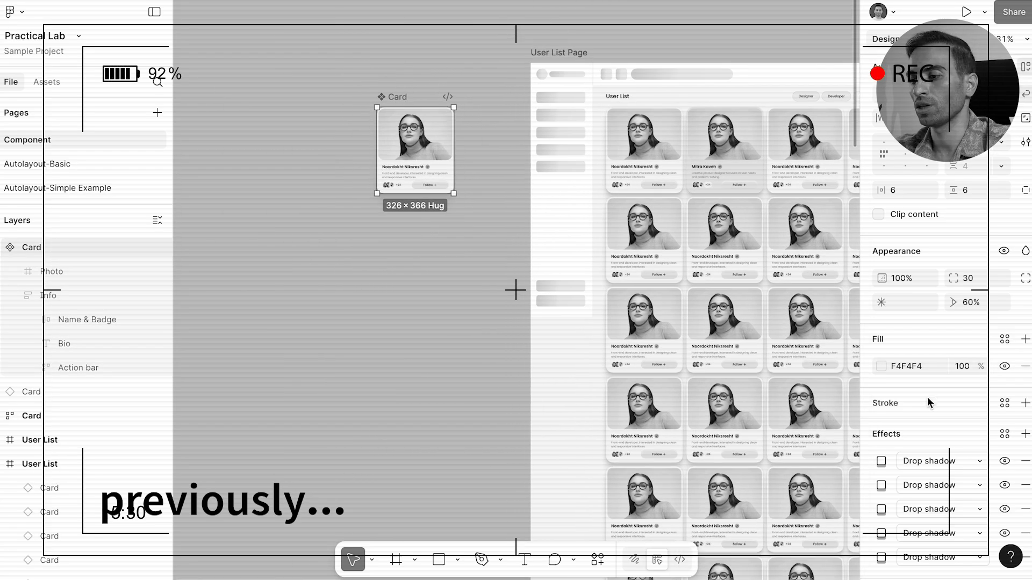
click(881, 367)
drag(697, 303, 692, 354)
click(481, 252)
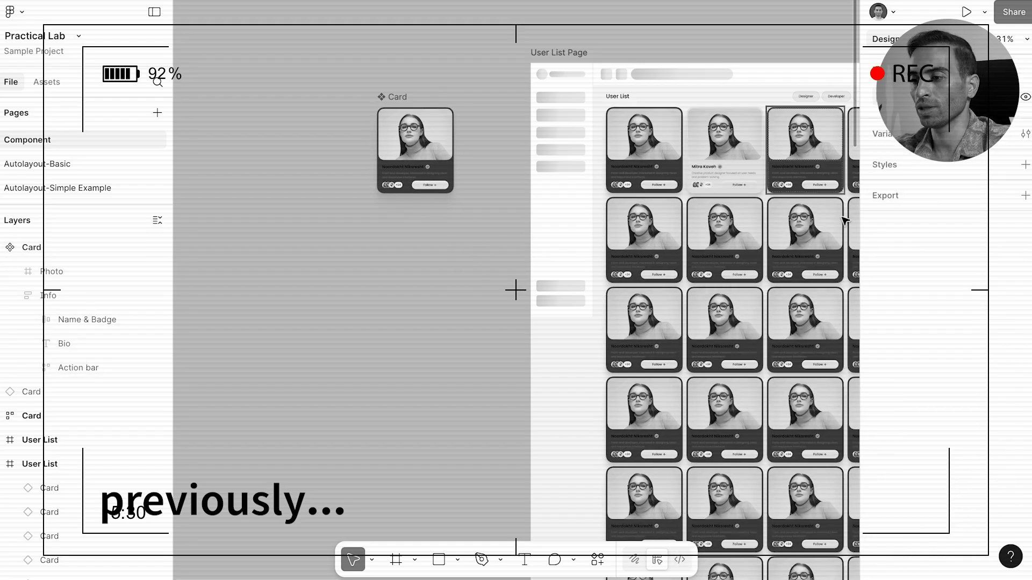
Step: Retype the card's name as another person's name and paste the same new bio text
click(705, 185)
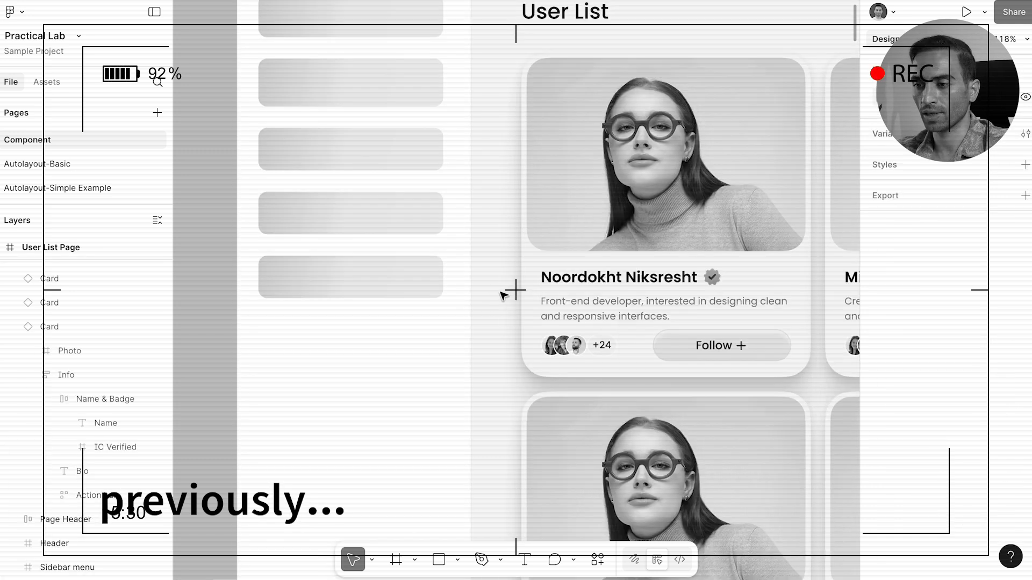
double_click(604, 277)
text(Anahita)
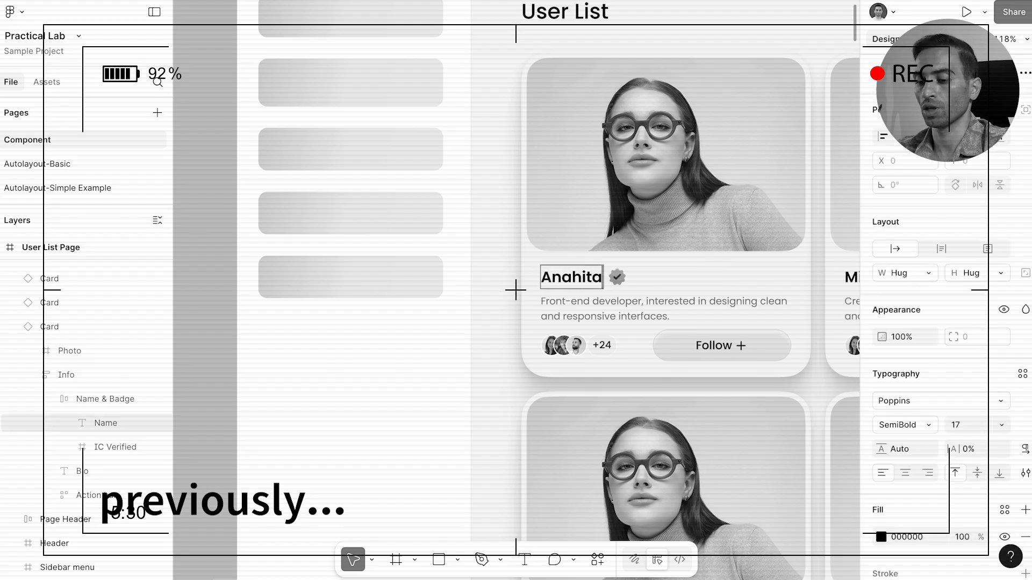
text( Bahrami)
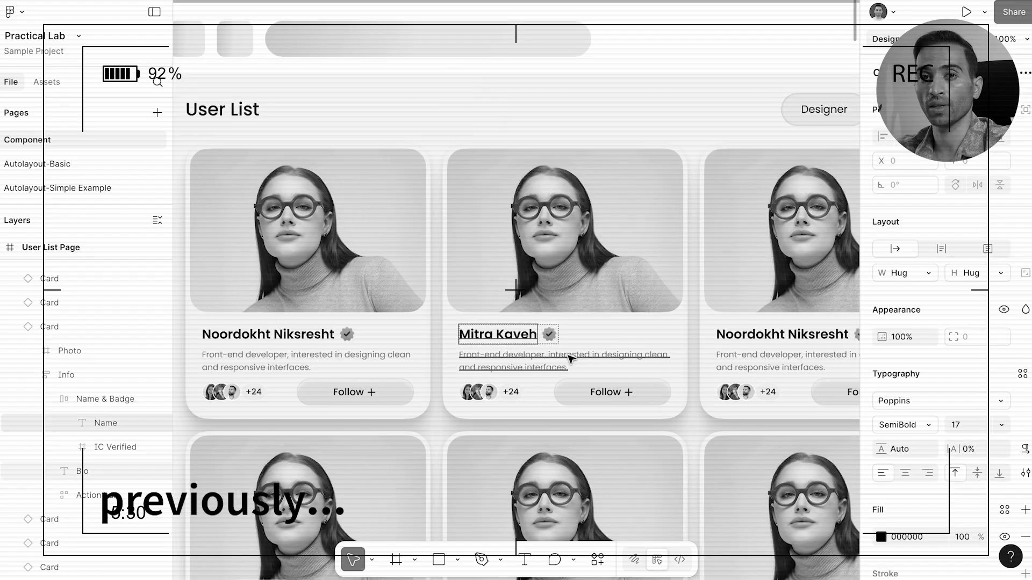
click(571, 359)
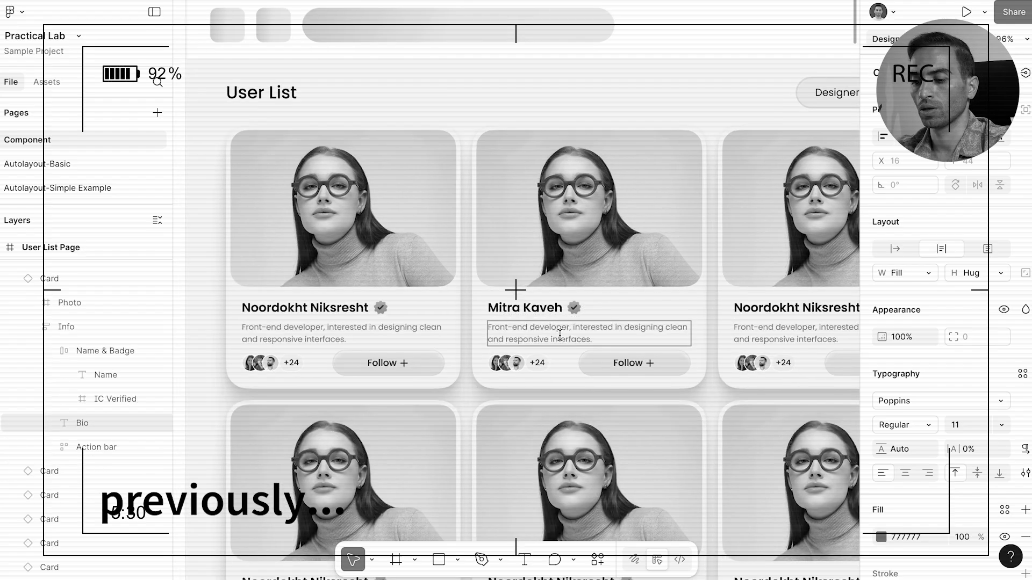
key(ctrl+a)
text(Creative product designer focused on user needs and problem-solving.)
Step: Select the whole second card and bring up its background fill colour settings
click(705, 267)
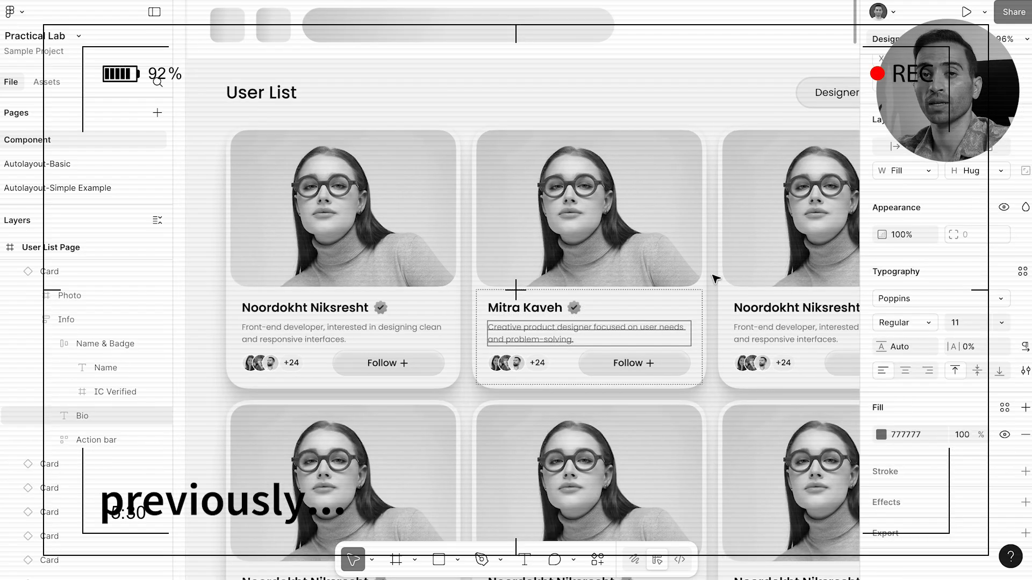
click(707, 267)
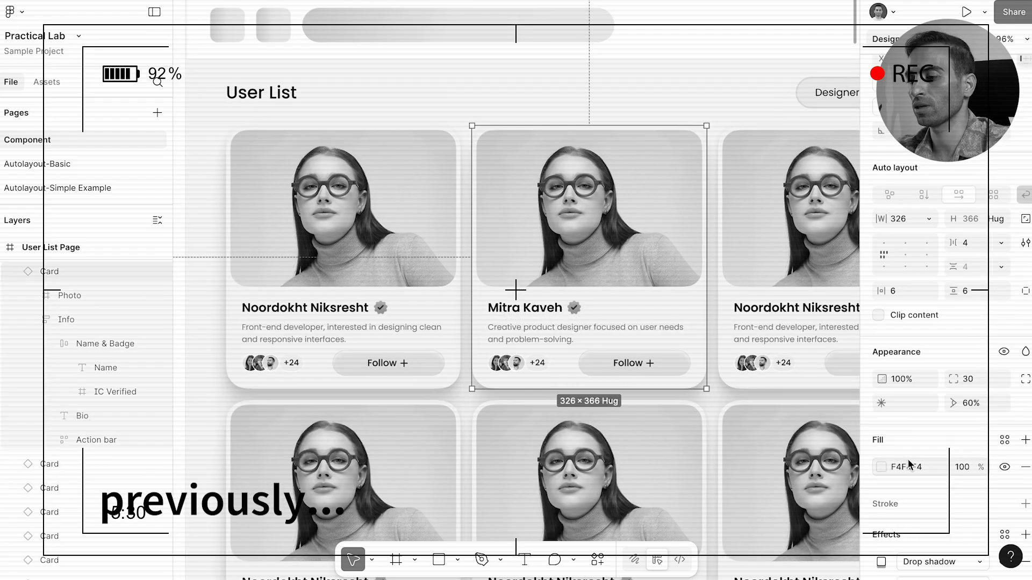
scroll(913, 462, down, 2)
click(880, 366)
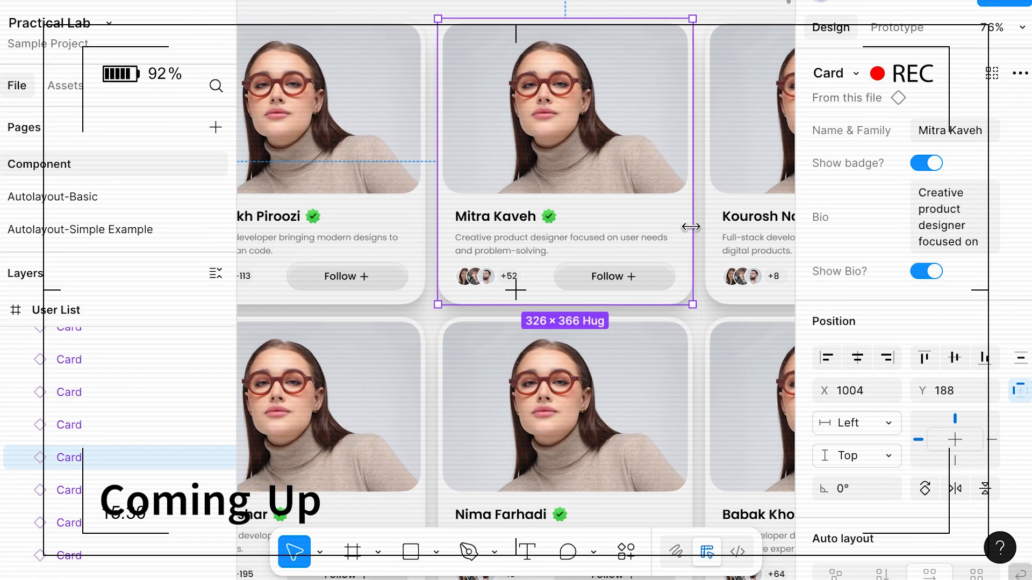
Step: Replace the card's Bio property with the pasted 'This is the Sample Bio.' text, toggling Show Bio off and on
click(950, 204)
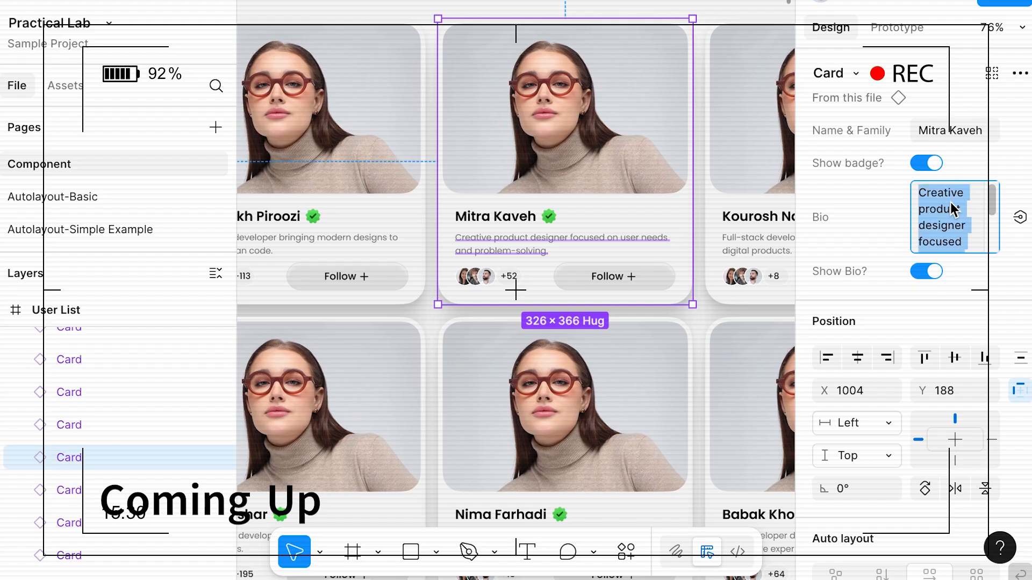
text(This is the Sample Bio.)
text(This is the Sample Bio.)
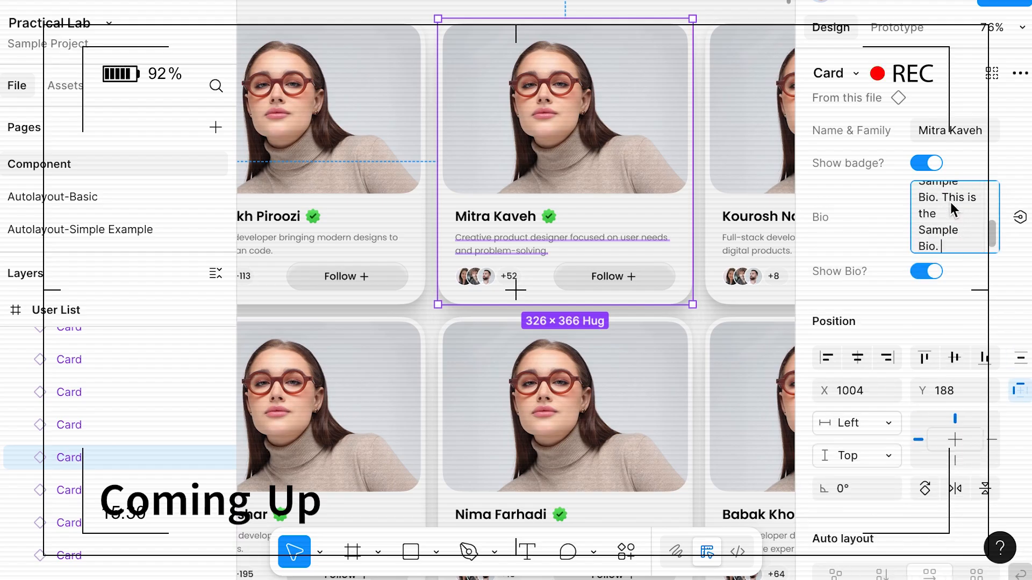
key(Escape)
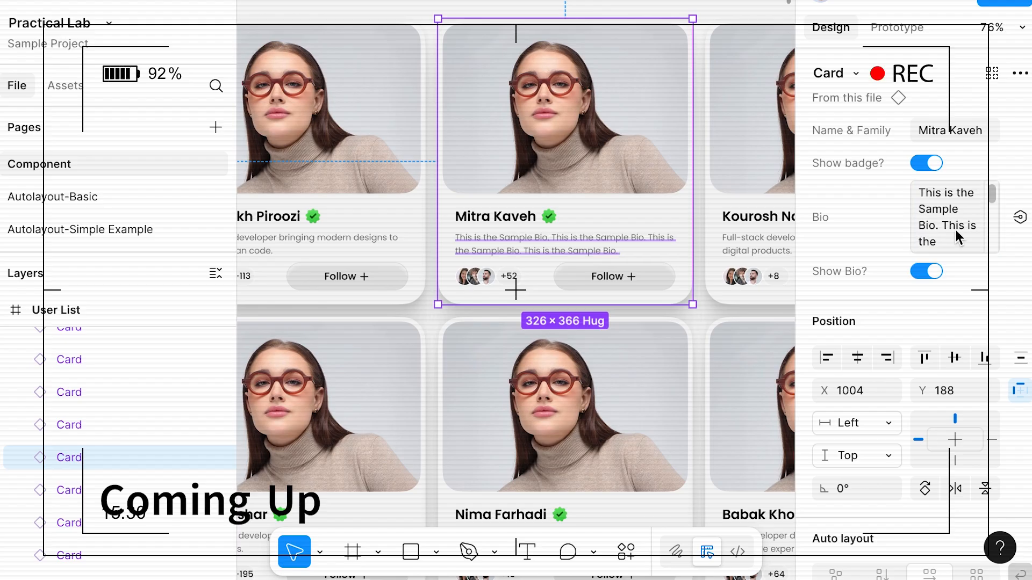
click(926, 274)
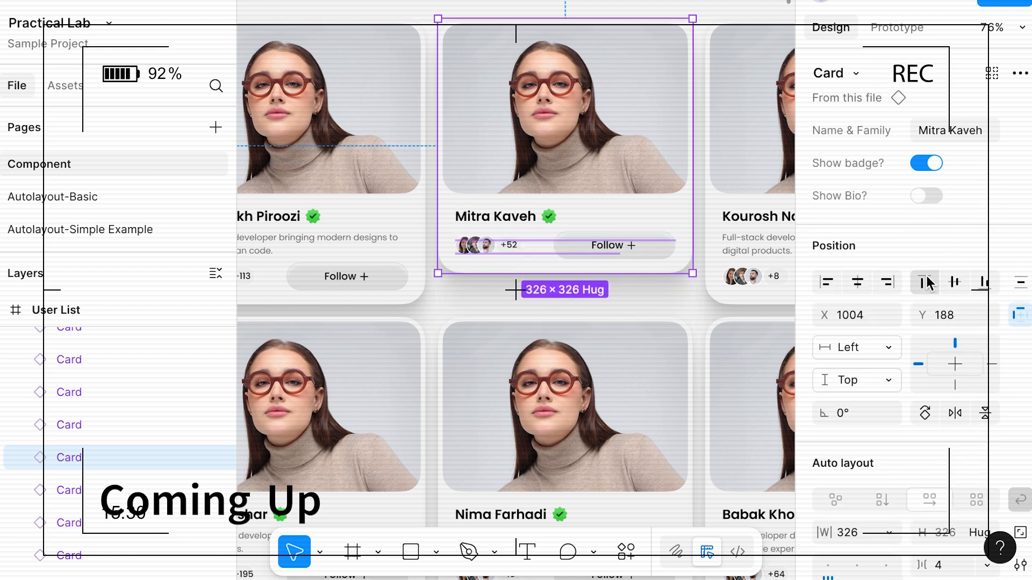
click(936, 196)
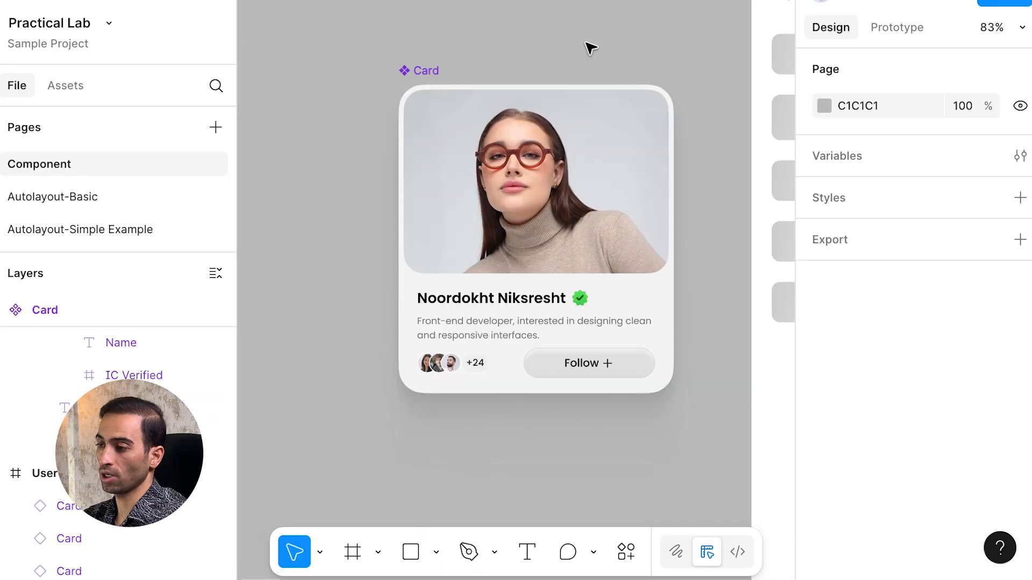
click(429, 71)
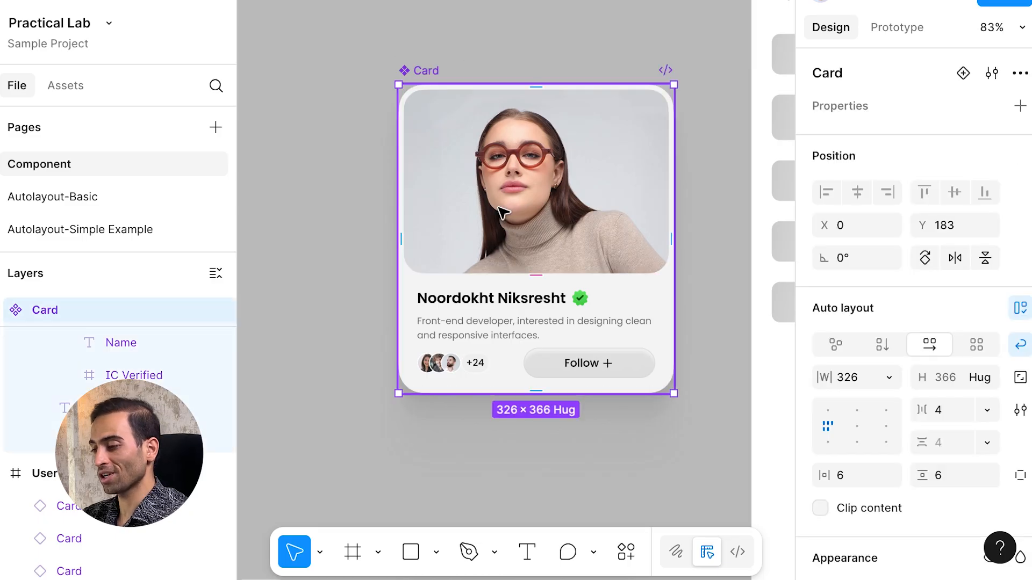
scroll(479, 294, down, 2)
scroll(479, 295, down, 2)
ctrl+scroll(434, 232, up, 4)
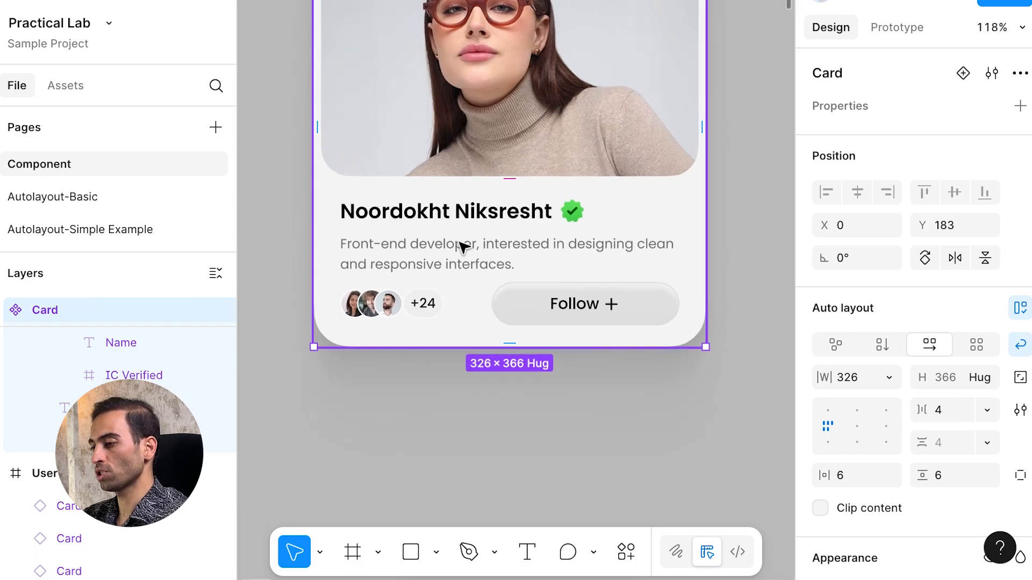
click(296, 301)
scroll(295, 301, up, 3)
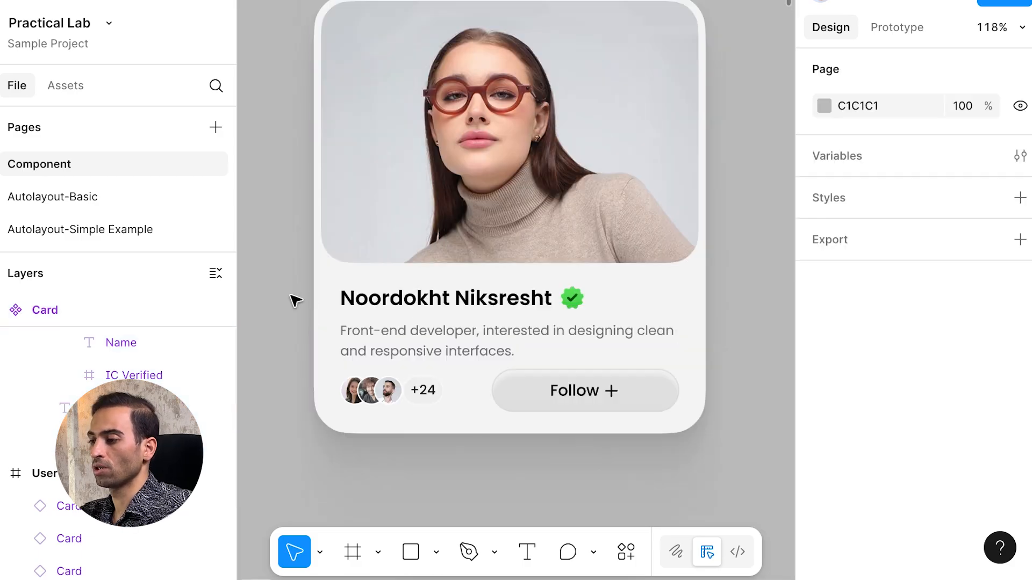
ctrl+click(394, 305)
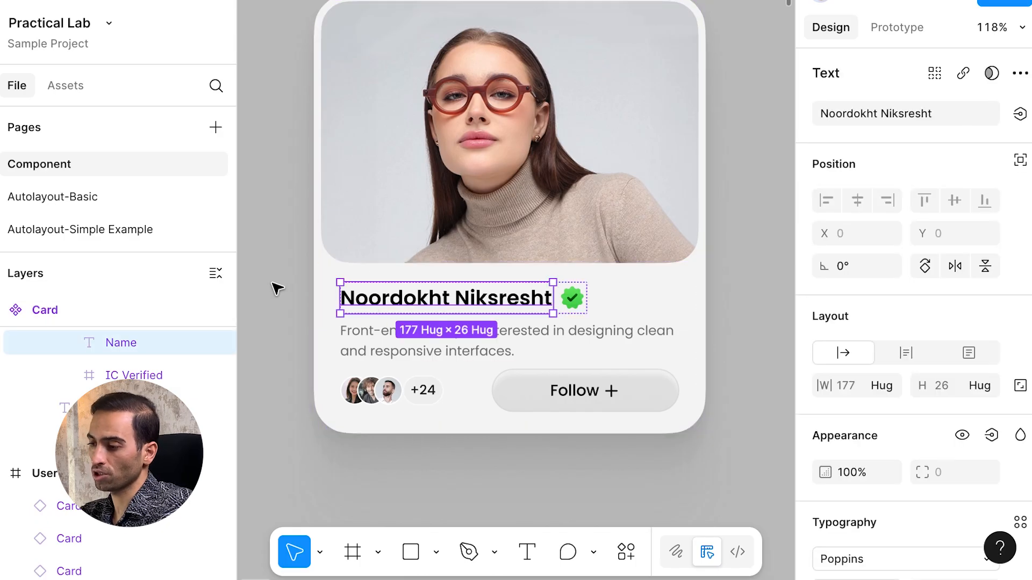
click(585, 305)
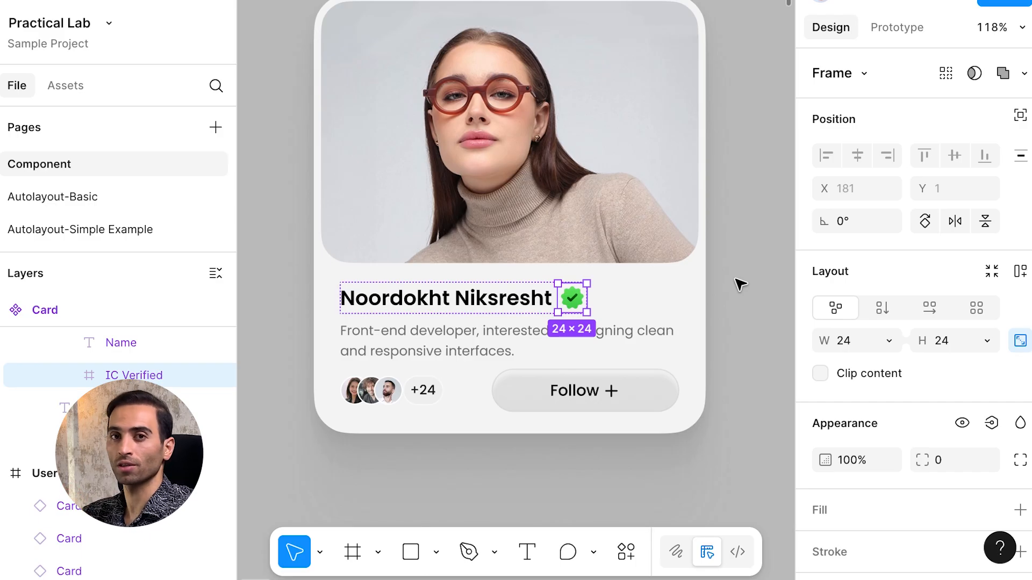
click(617, 337)
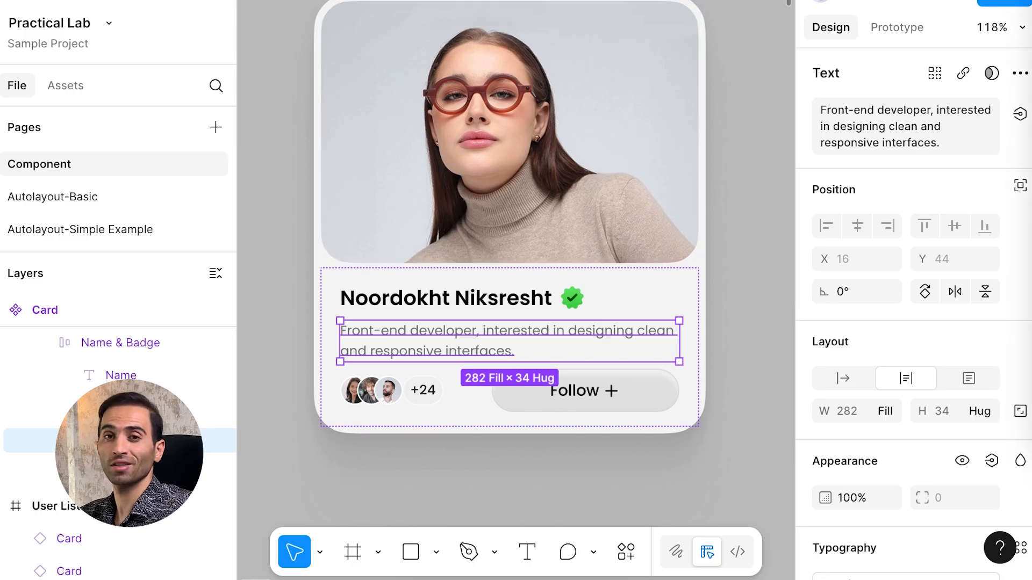
click(433, 391)
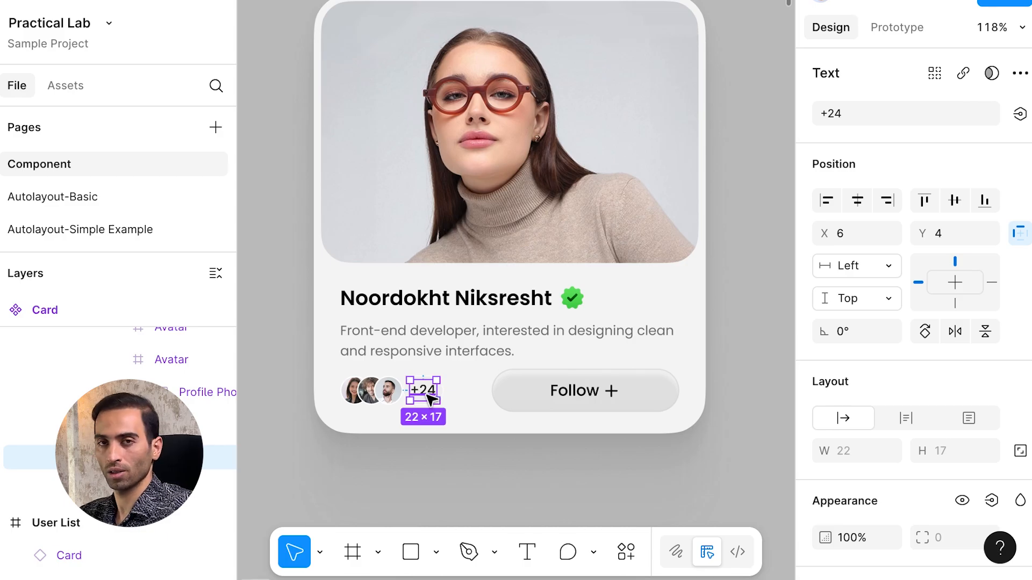
key(Escape)
click(390, 397)
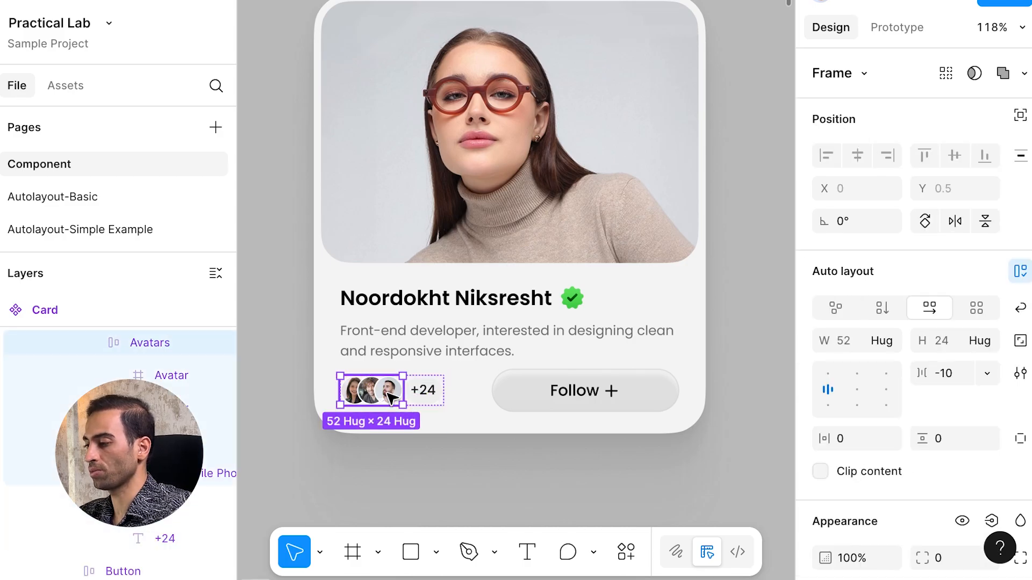
click(387, 392)
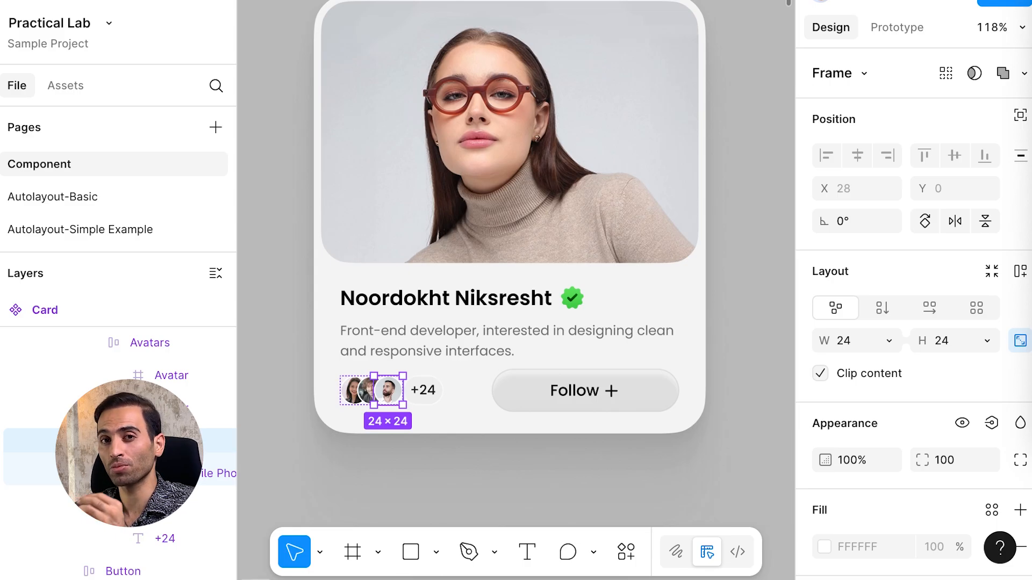
scroll(430, 331, up, 1)
click(440, 301)
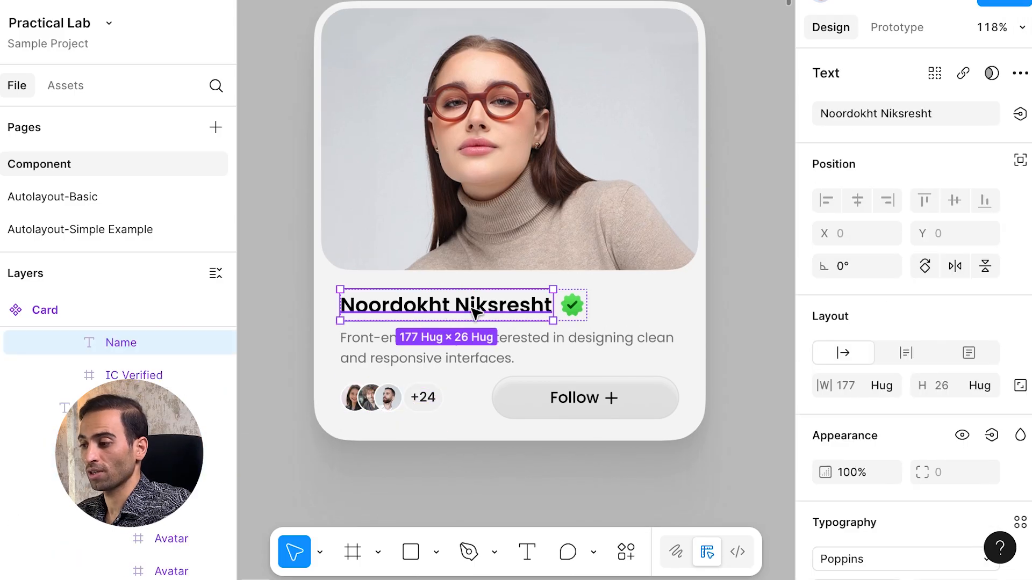
click(574, 308)
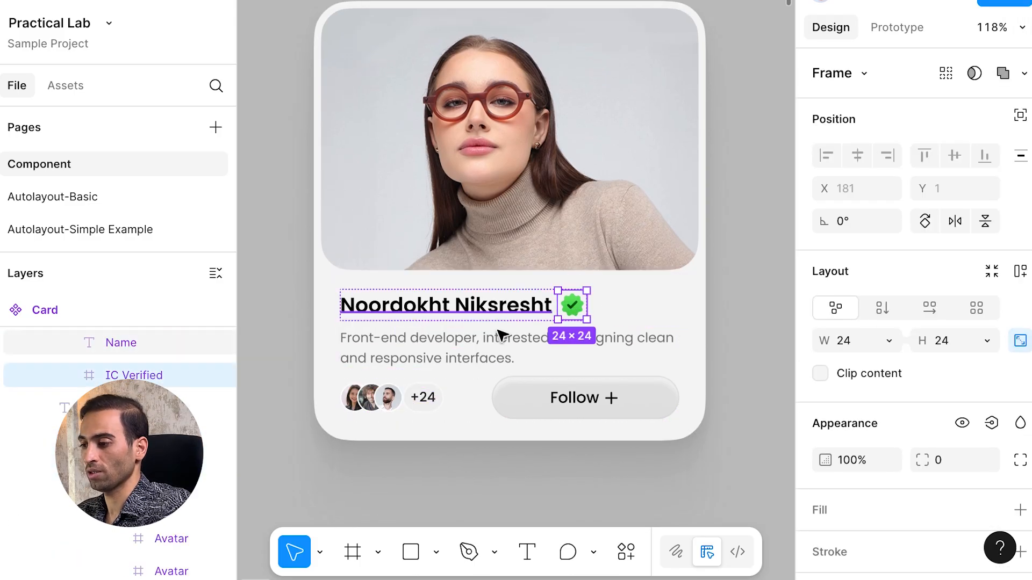
click(476, 346)
click(423, 397)
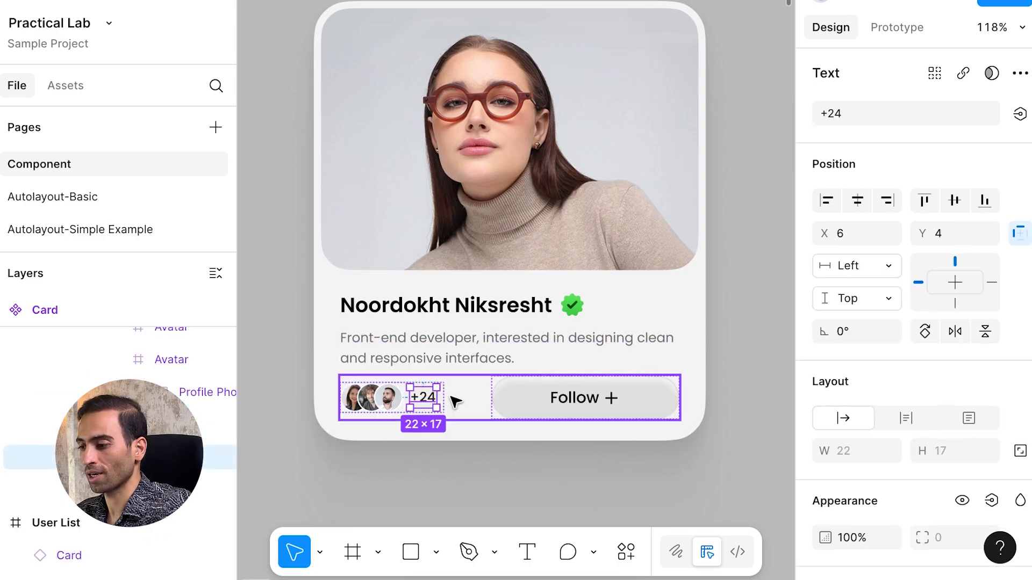
click(452, 398)
click(441, 401)
click(440, 400)
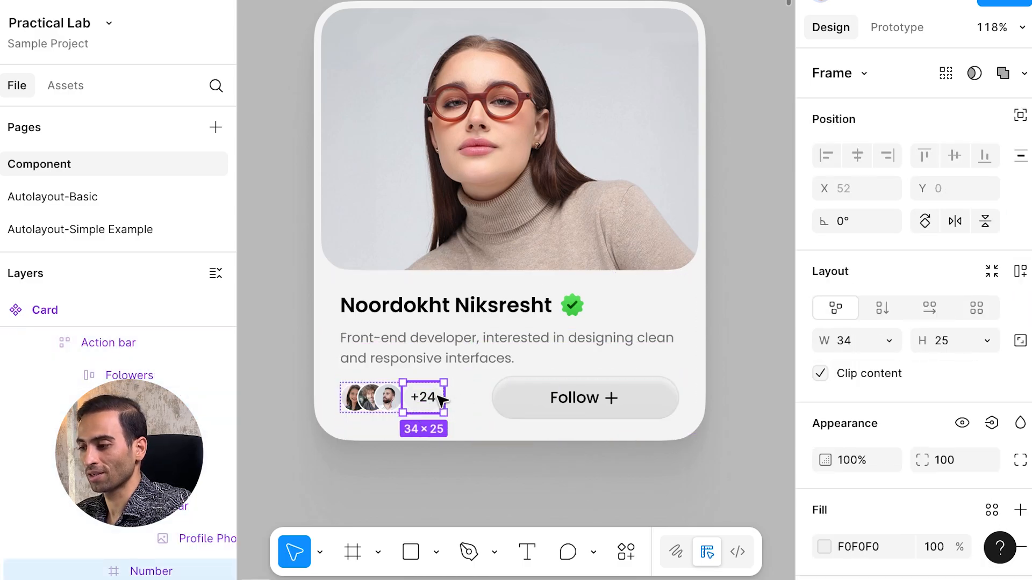
click(395, 403)
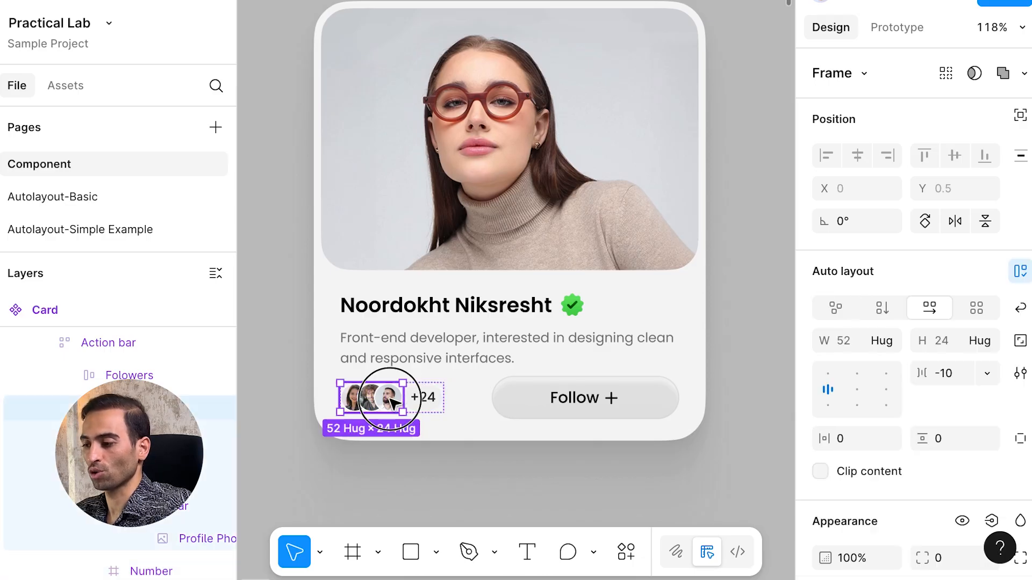
click(390, 401)
click(371, 397)
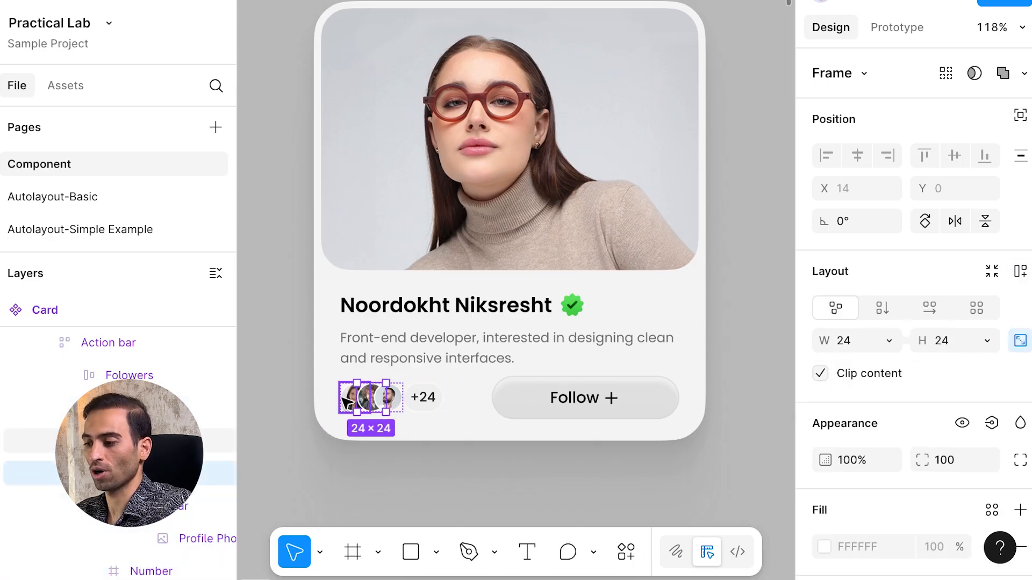
click(353, 398)
key(Escape)
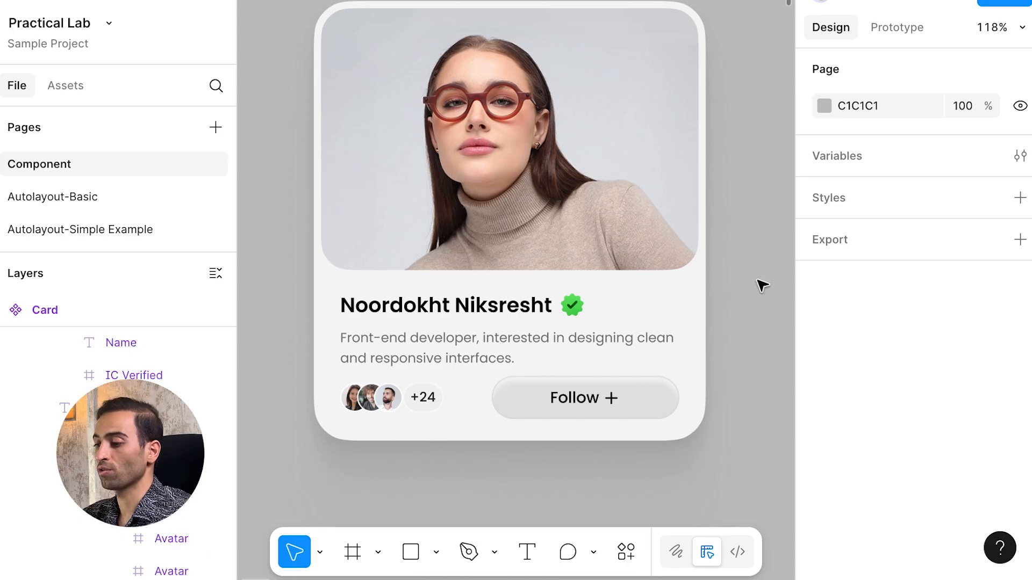
click(524, 308)
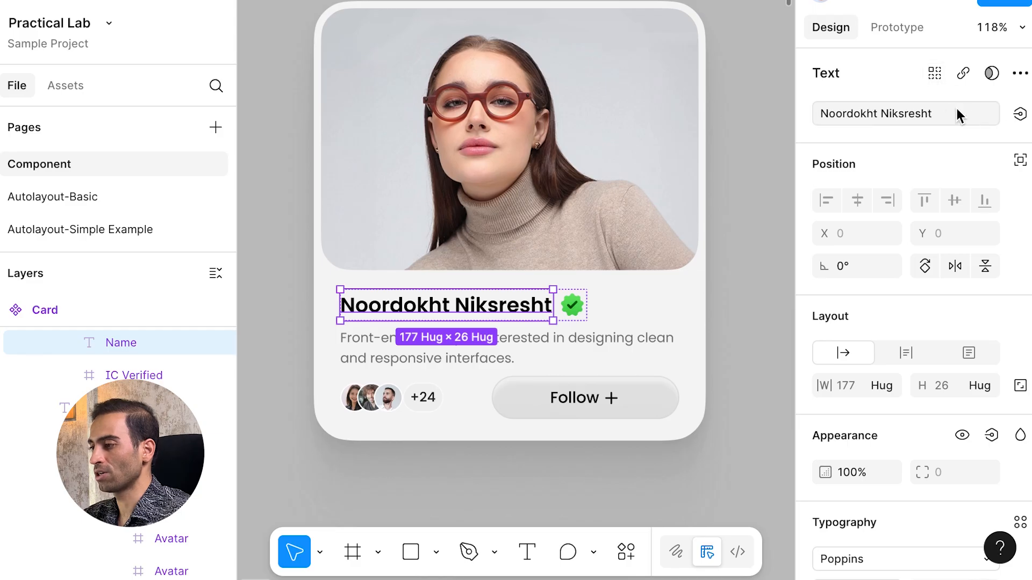
click(937, 112)
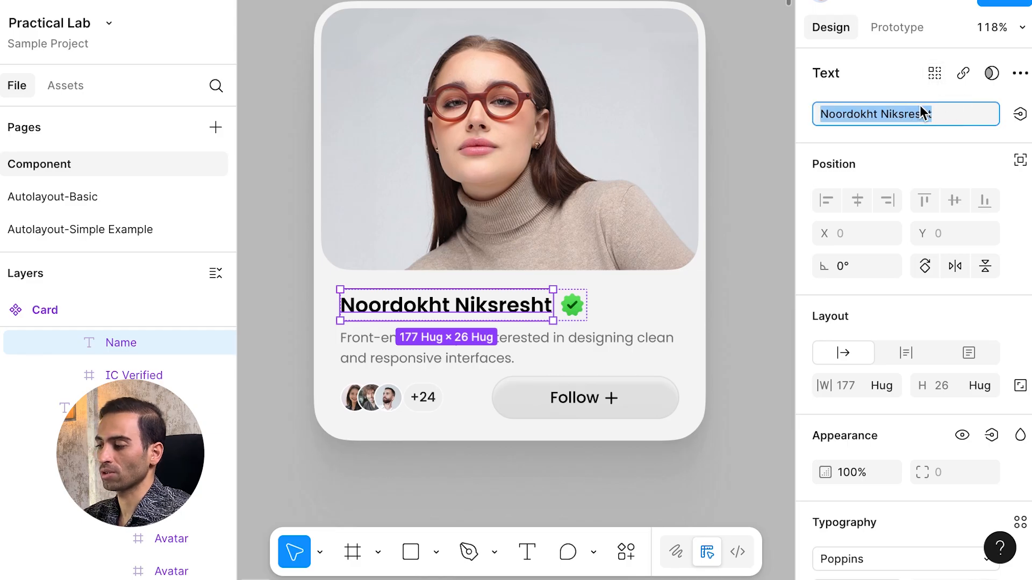
click(937, 108)
text(sss)
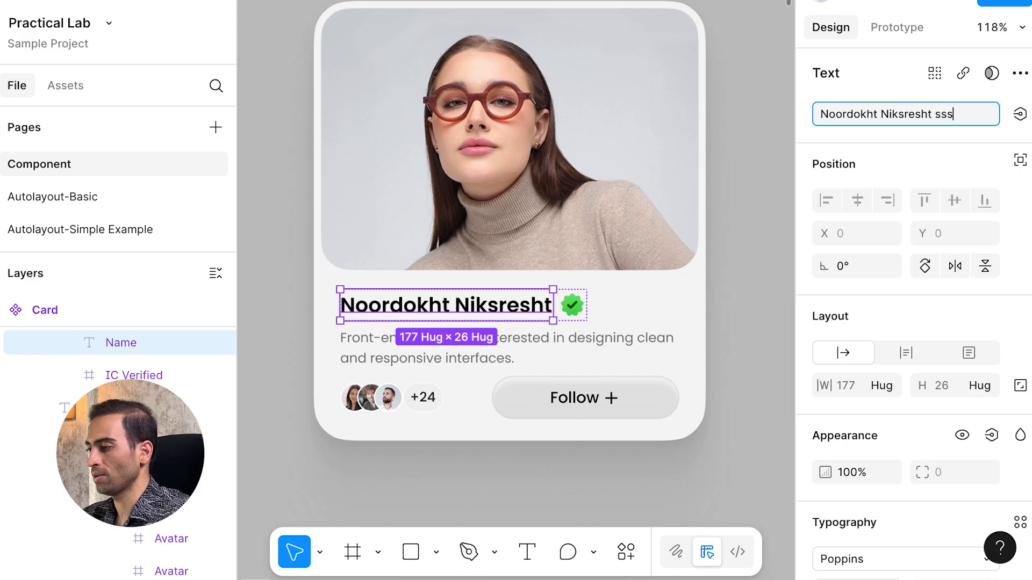
key(Return)
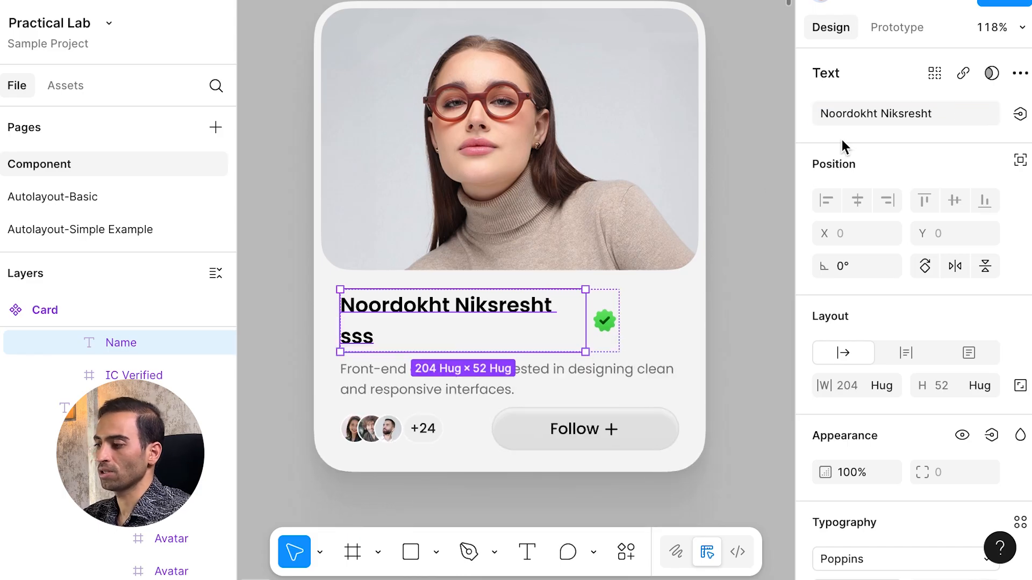
key(ctrl+z)
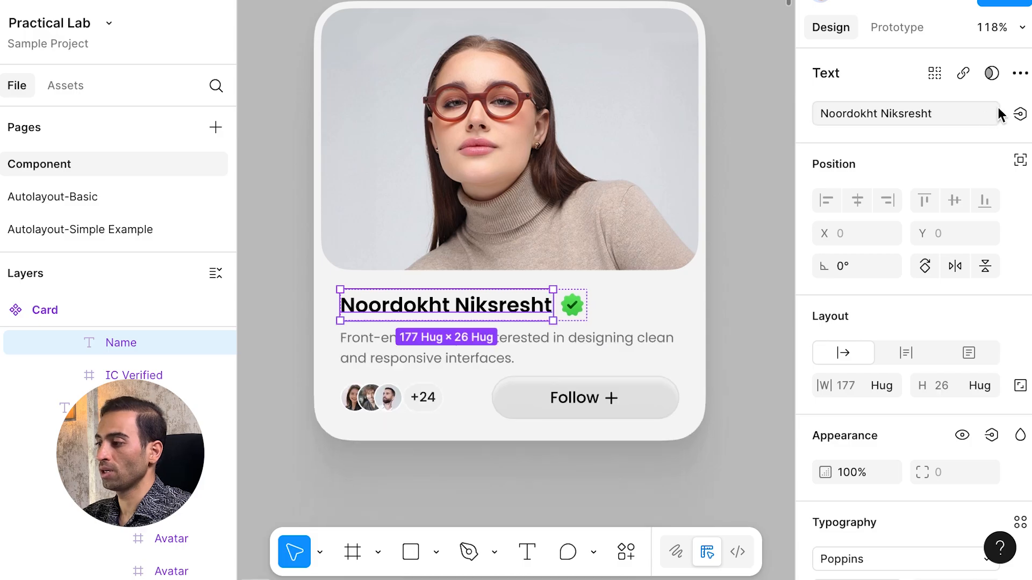
click(966, 115)
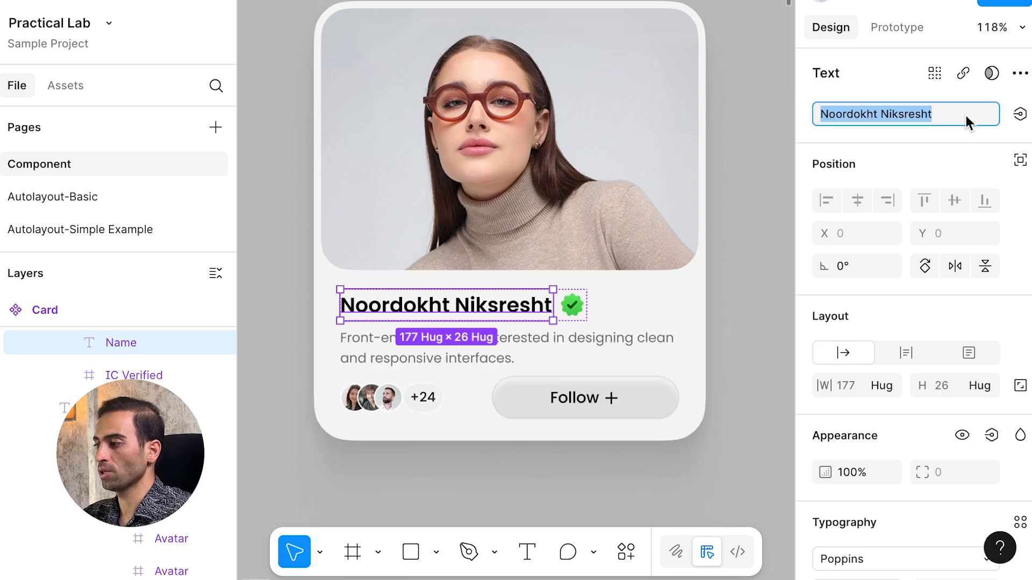
Step: Create a text property named 'Name & Family' bound to the card's name text layer
click(1020, 115)
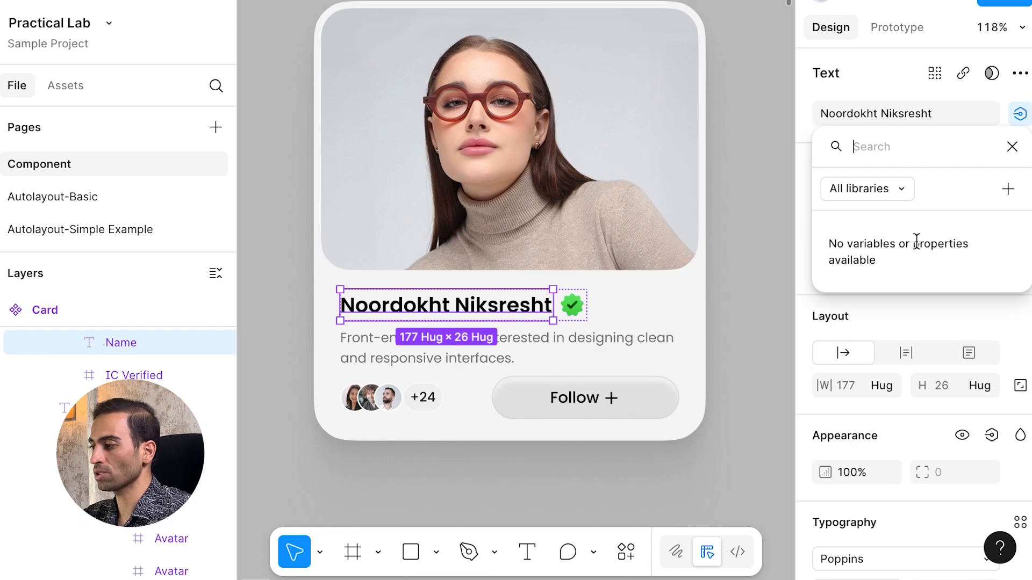
click(1008, 189)
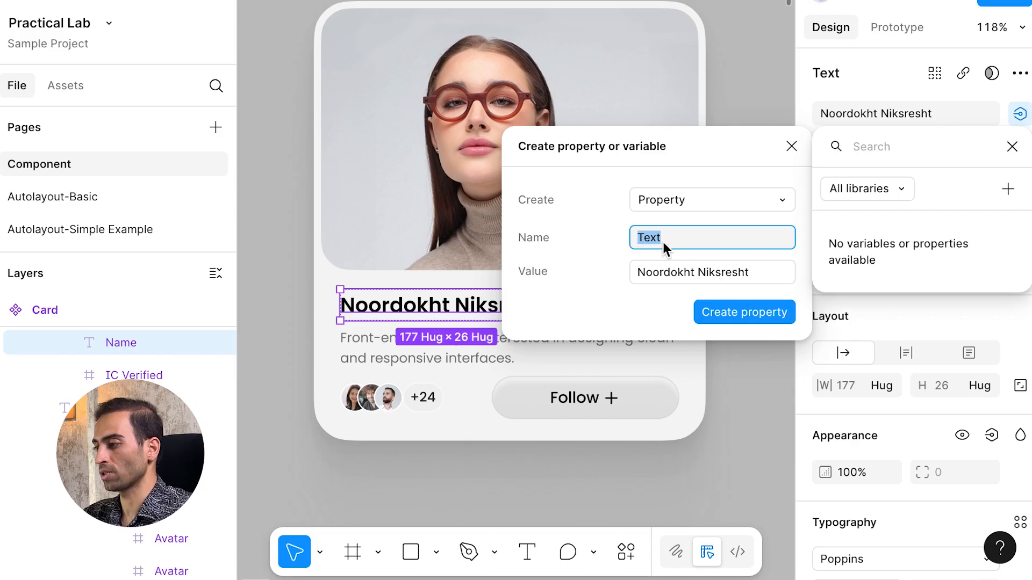
text(Na)
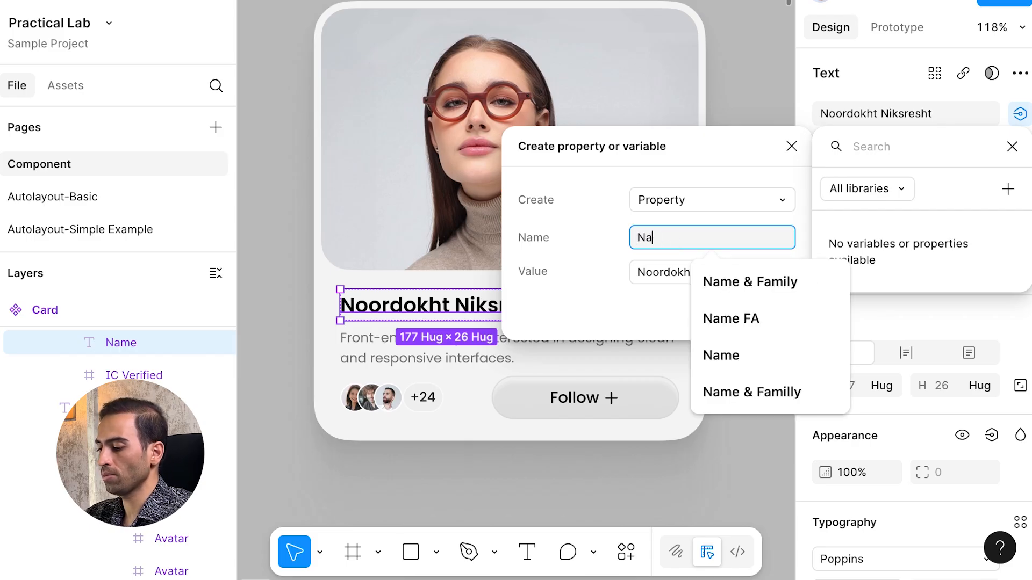
text(me & Family)
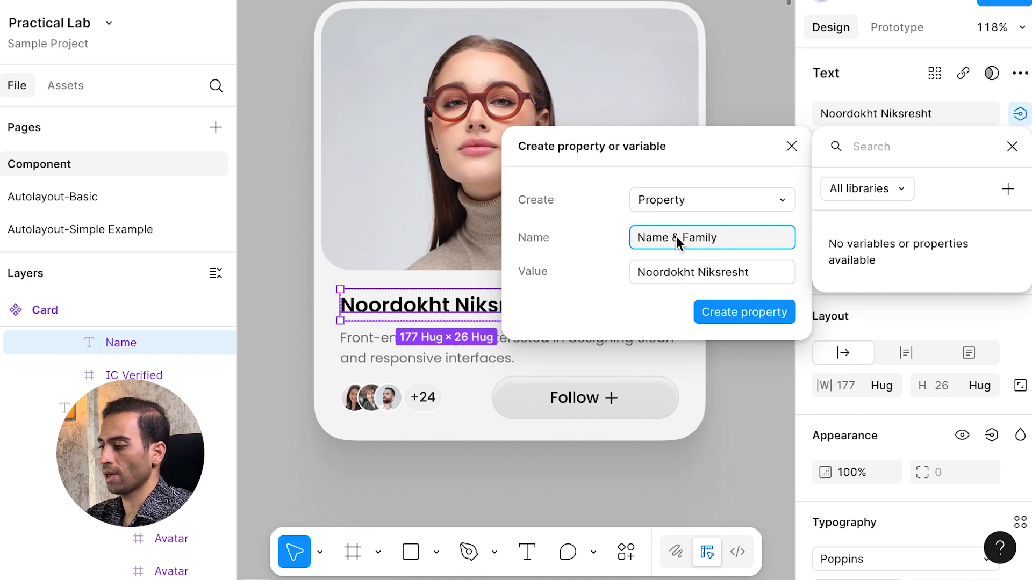
click(685, 264)
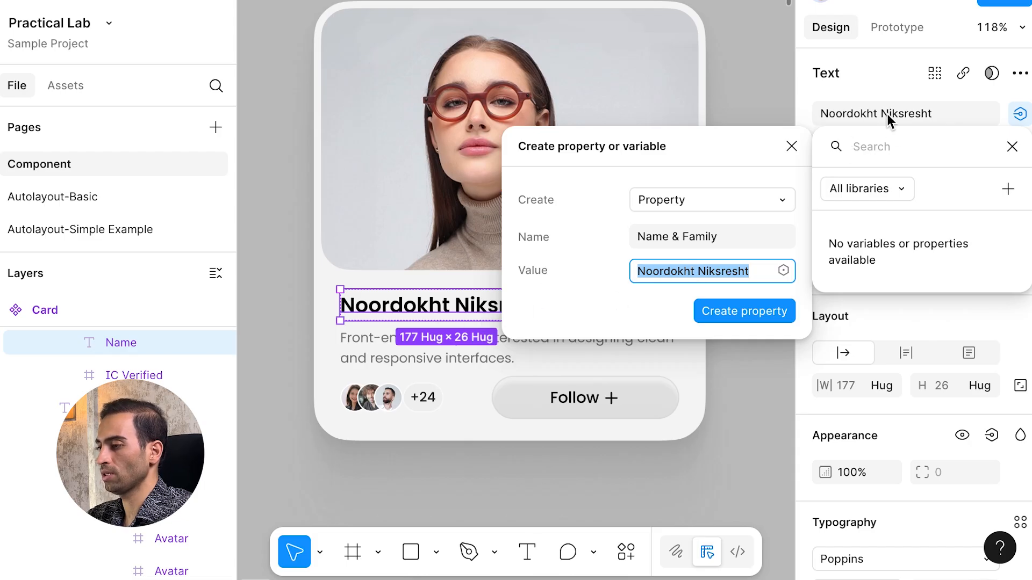
key(shift+Tab)
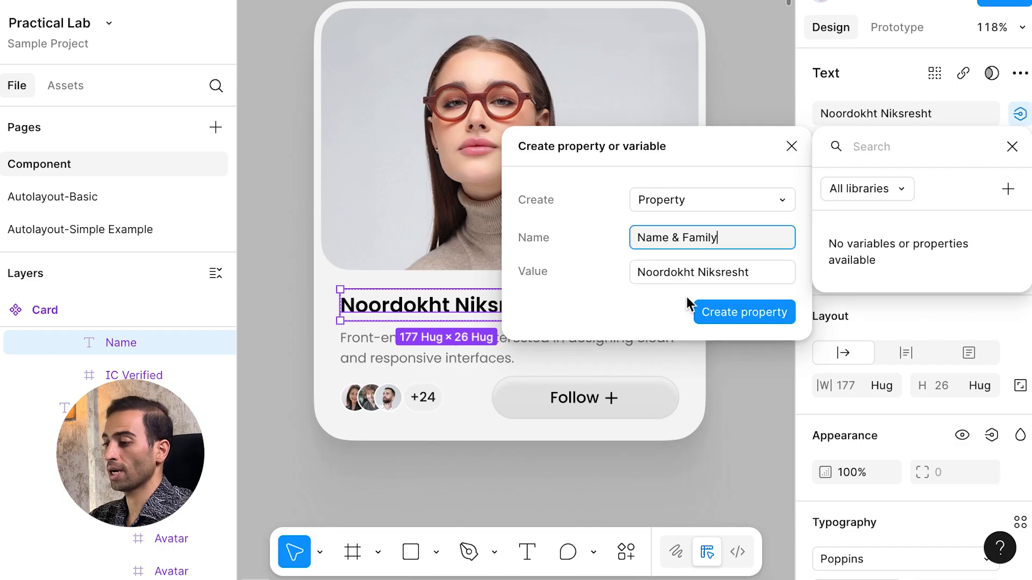
click(751, 312)
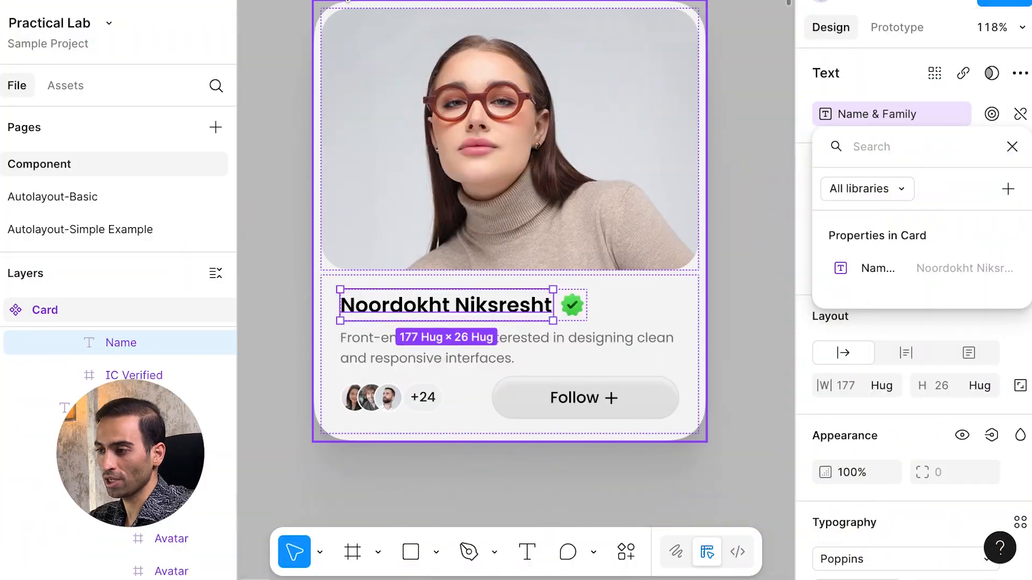
click(722, 195)
Step: Set the first User List card's Name & Family value to a different person's name
click(354, 5)
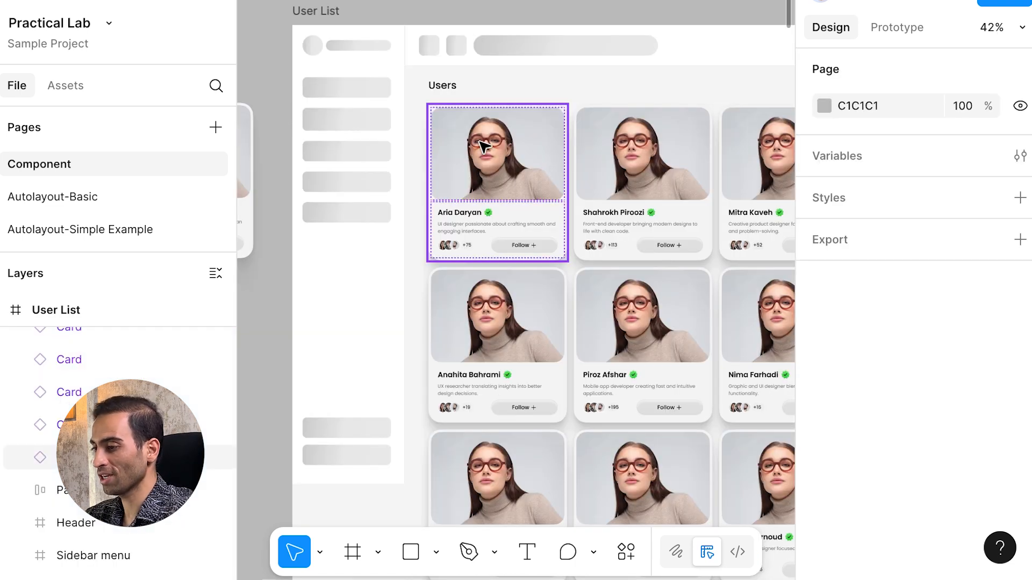
click(482, 146)
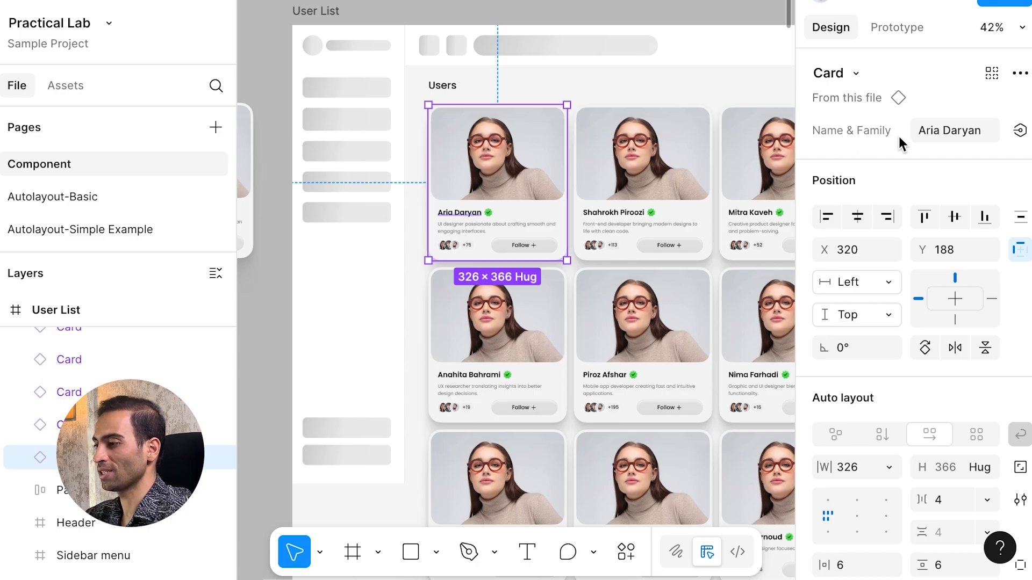
click(952, 139)
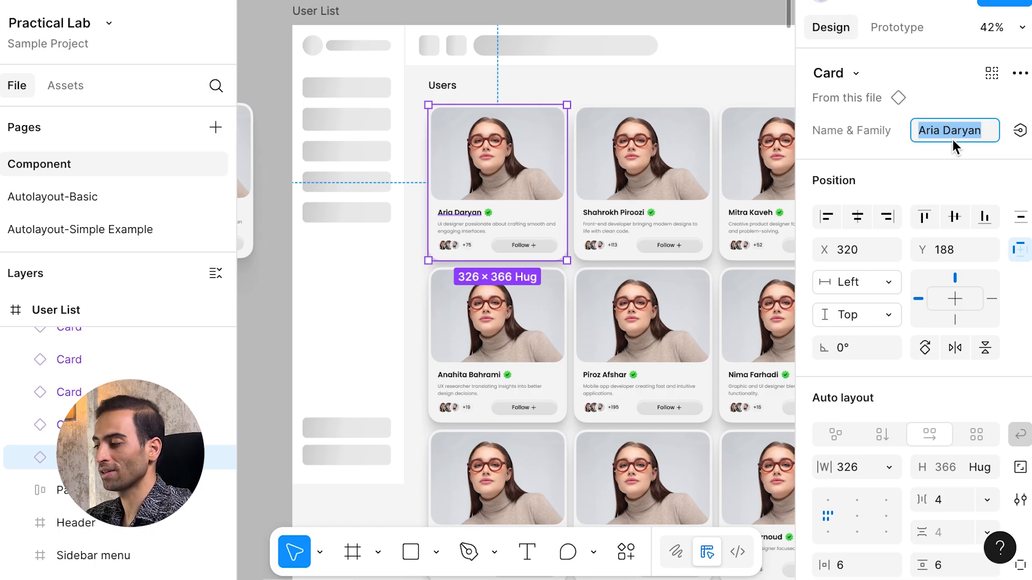
text(Ana Ebadi)
key(Return)
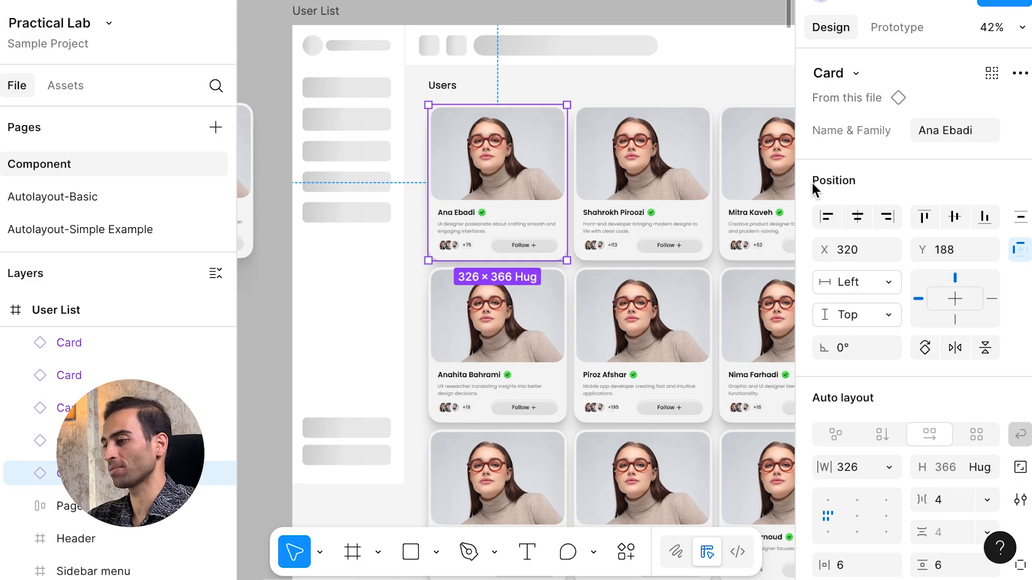
key(Tab)
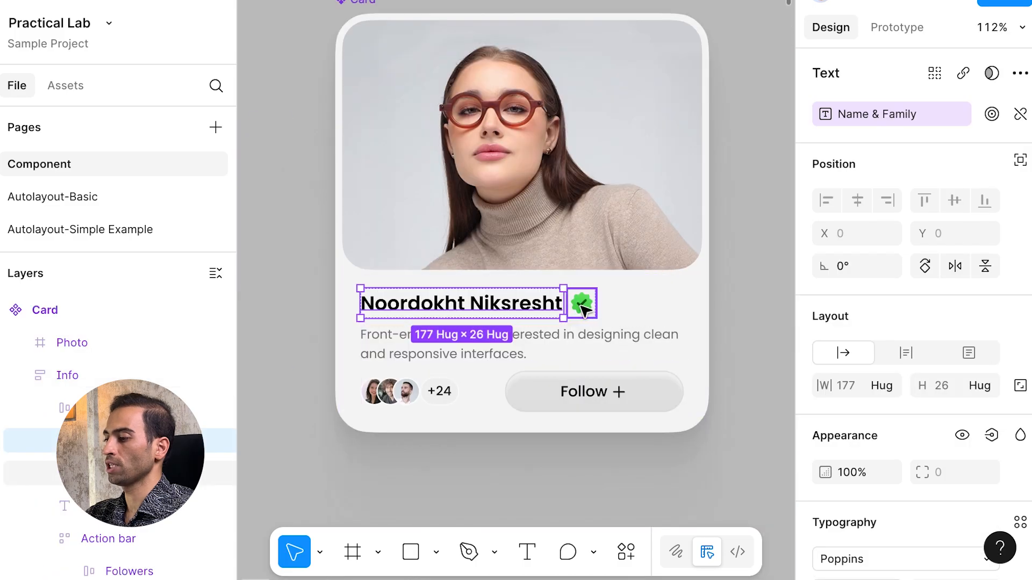
Step: Select the IC Verified badge, toggle its visibility off and on, and show its visibility property options
click(583, 310)
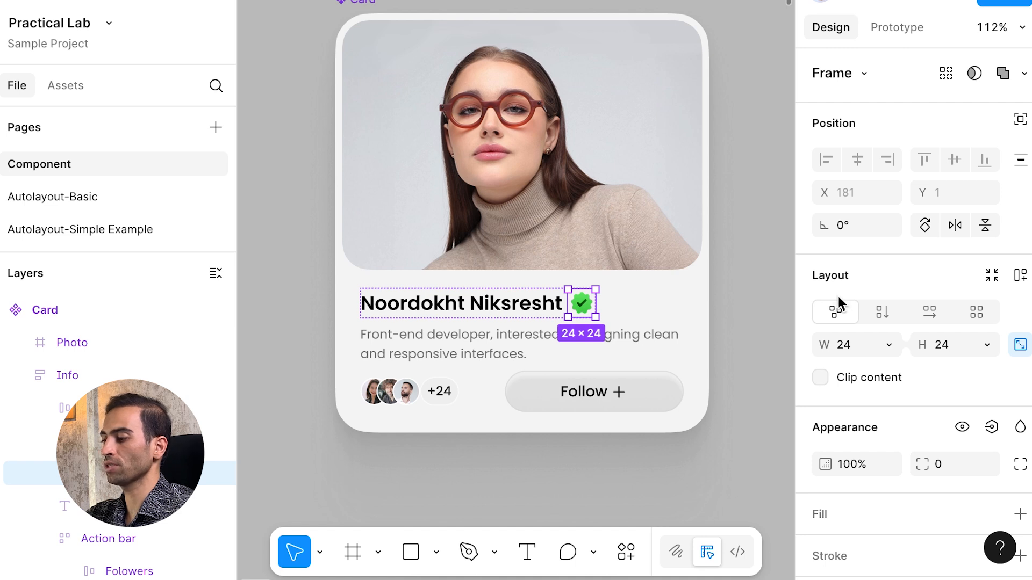
scroll(838, 298, down, 5)
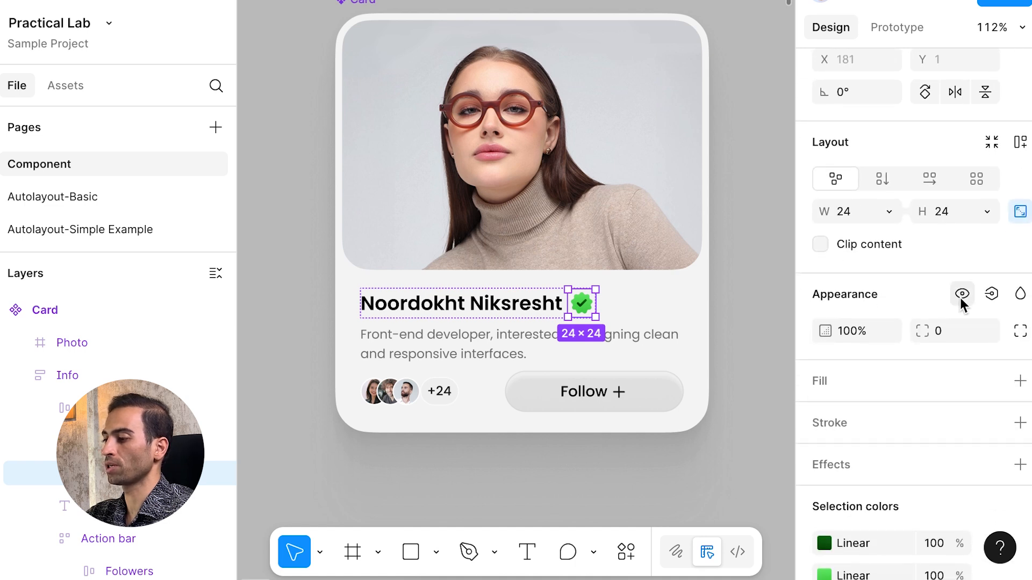
click(962, 294)
click(960, 299)
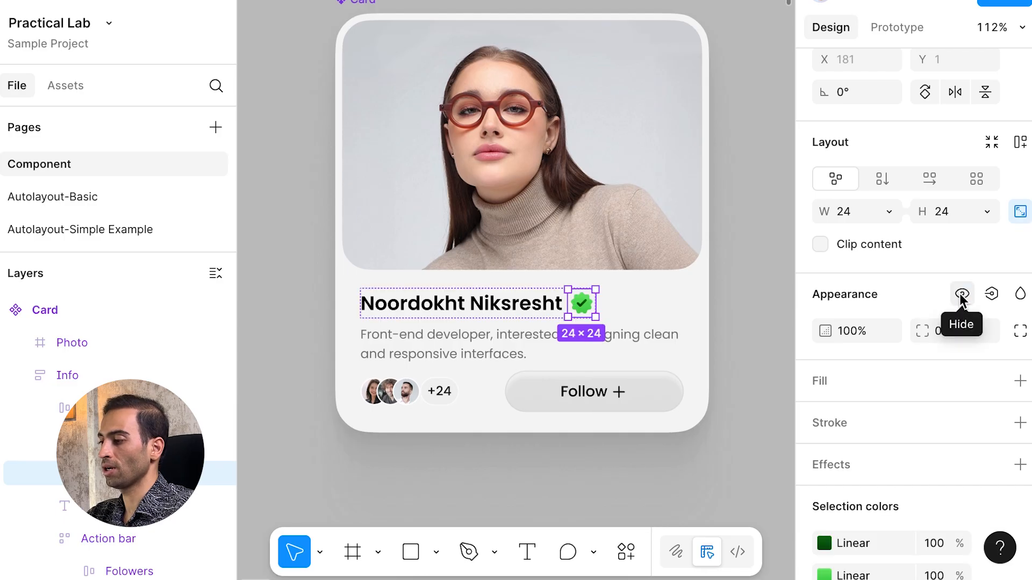
click(991, 295)
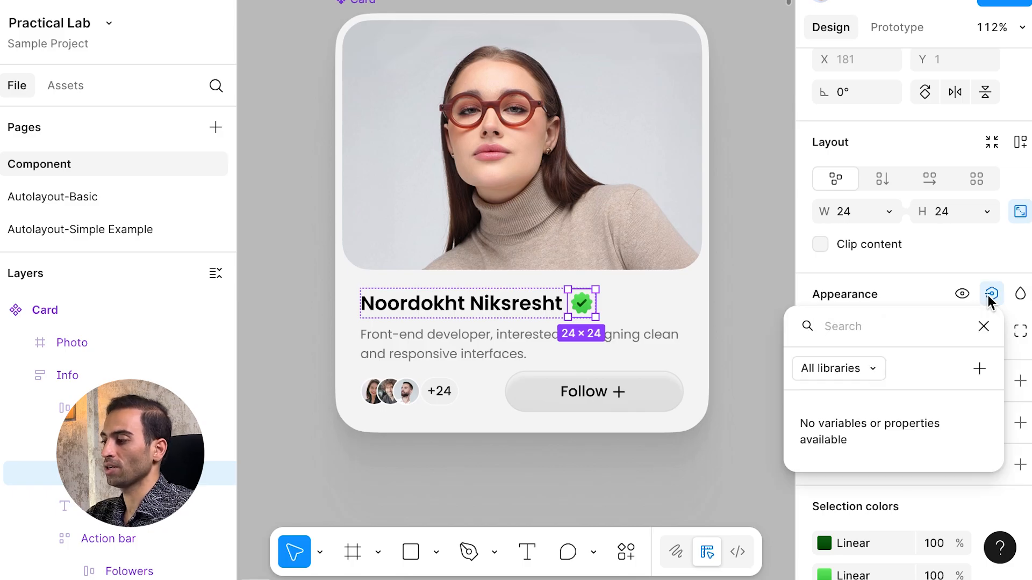
Step: Create the boolean property 'Show badge?' from the badge's visibility, then select the Card component
click(979, 369)
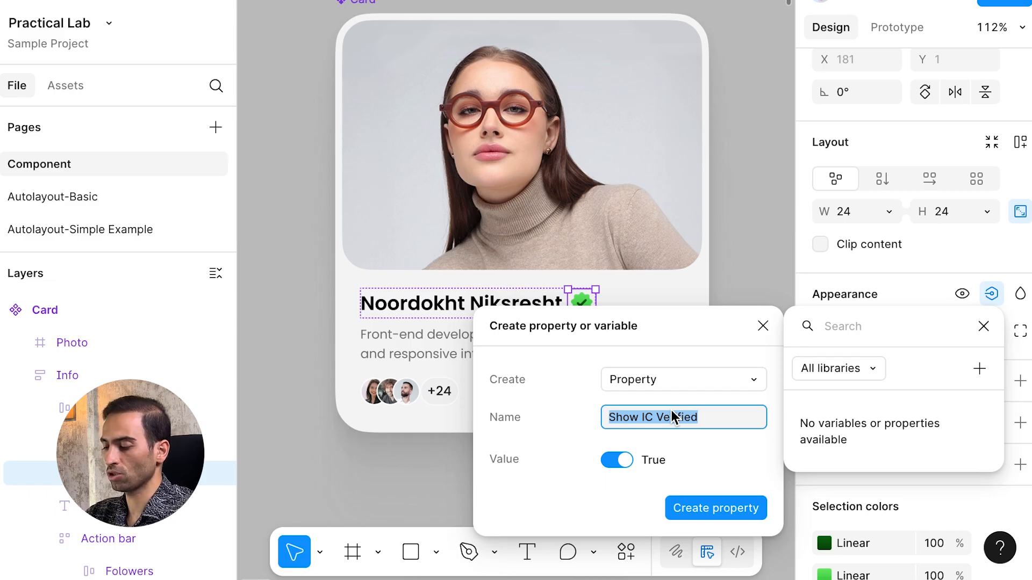
key(Right)
key(ctrl+shift+Left)
key(ctrl+shift+Left)
text(badge)
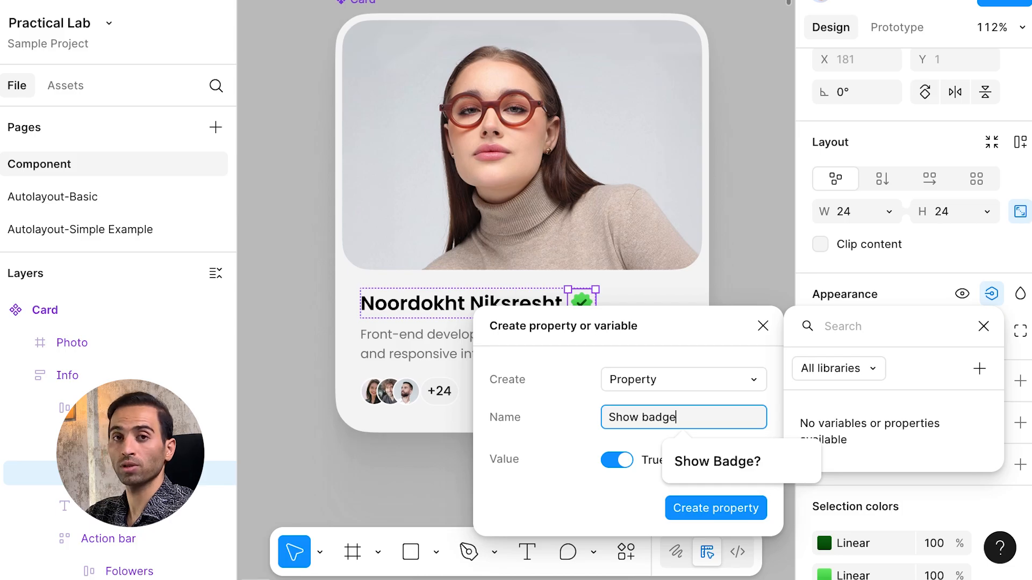
text(?)
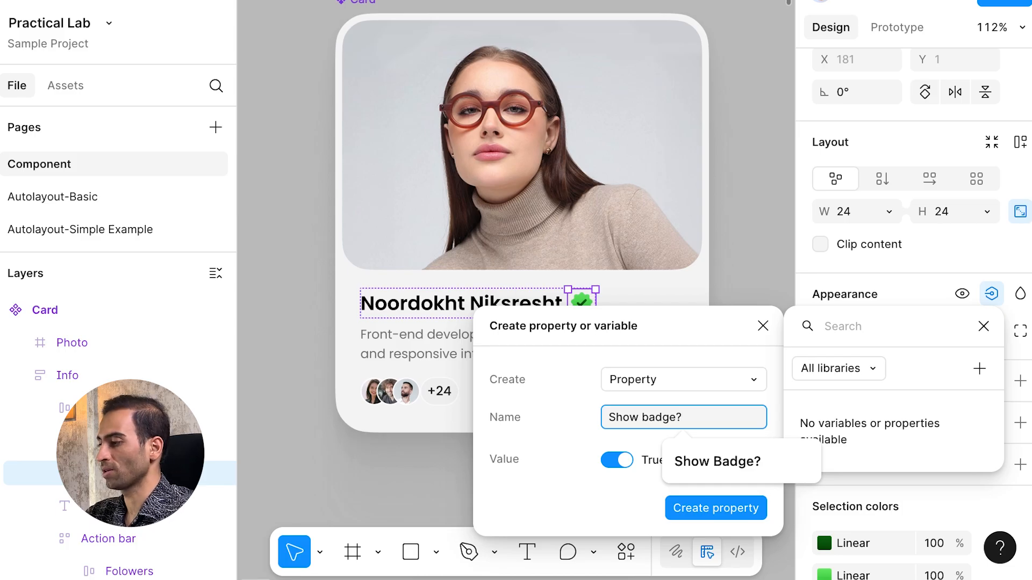
click(694, 513)
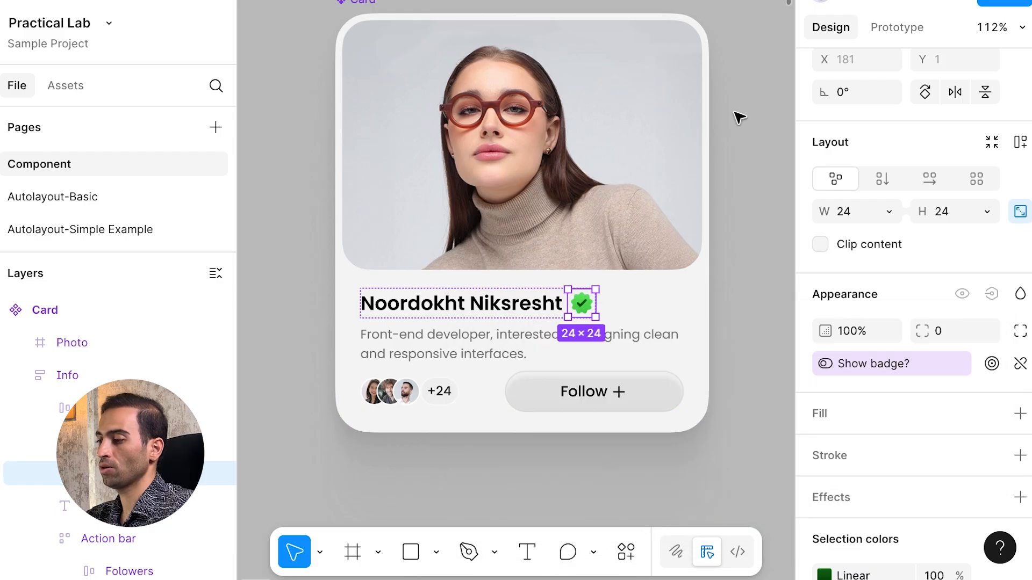
click(357, 4)
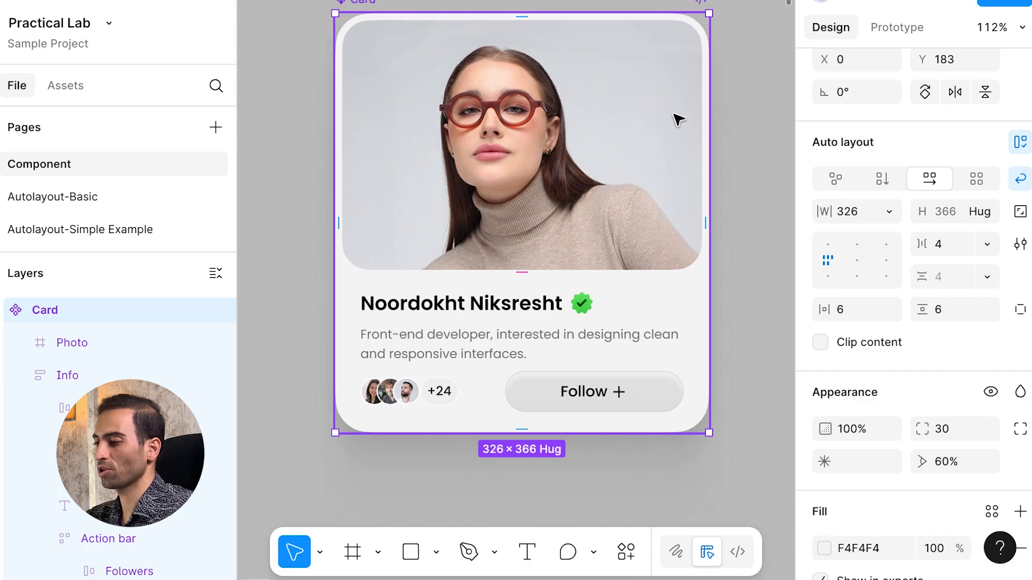
scroll(839, 124, up, 5)
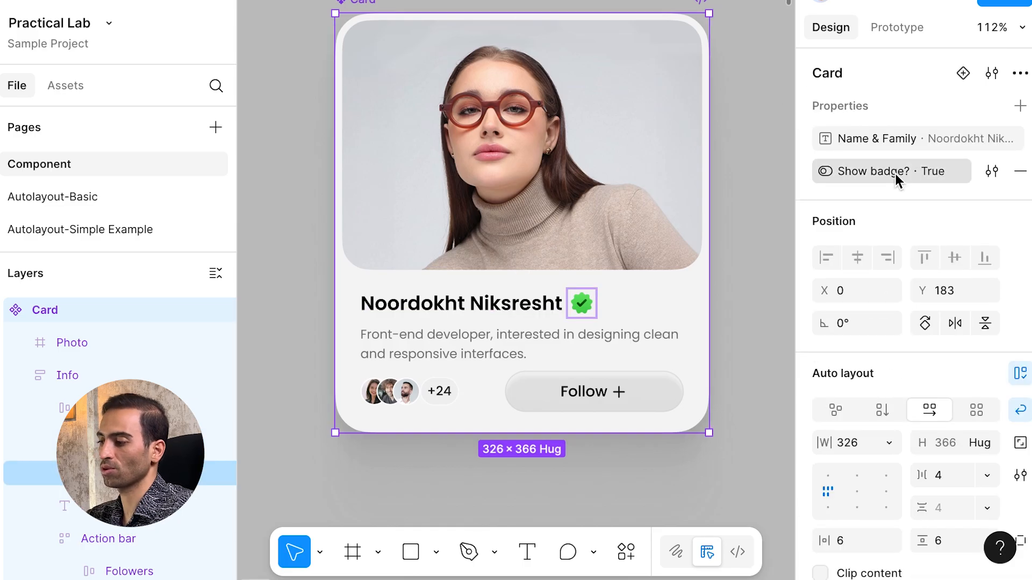
click(638, 41)
scroll(638, 42, down, 3)
scroll(638, 42, right, 10)
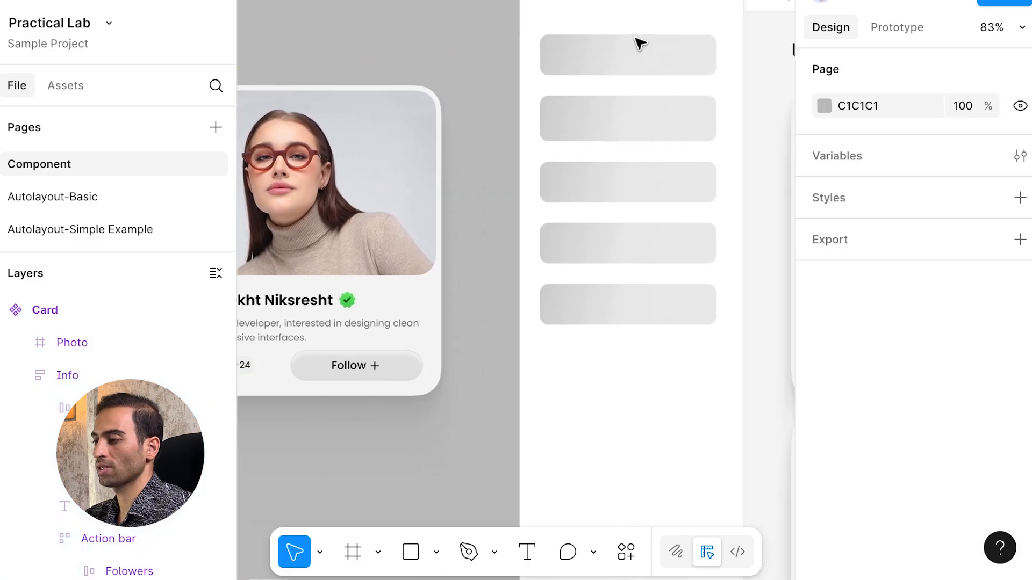
scroll(640, 43, right, 5)
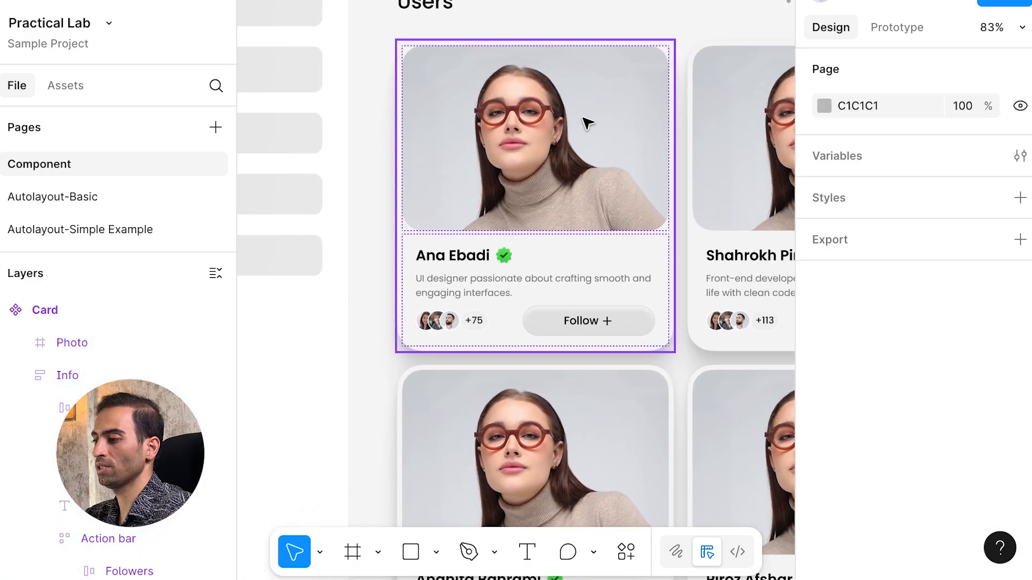
click(588, 123)
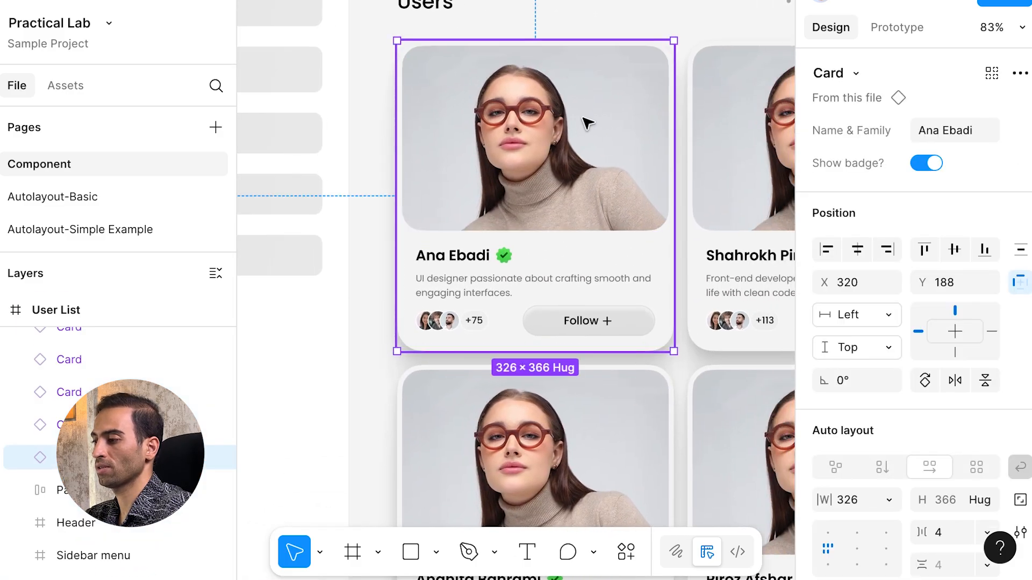
click(926, 164)
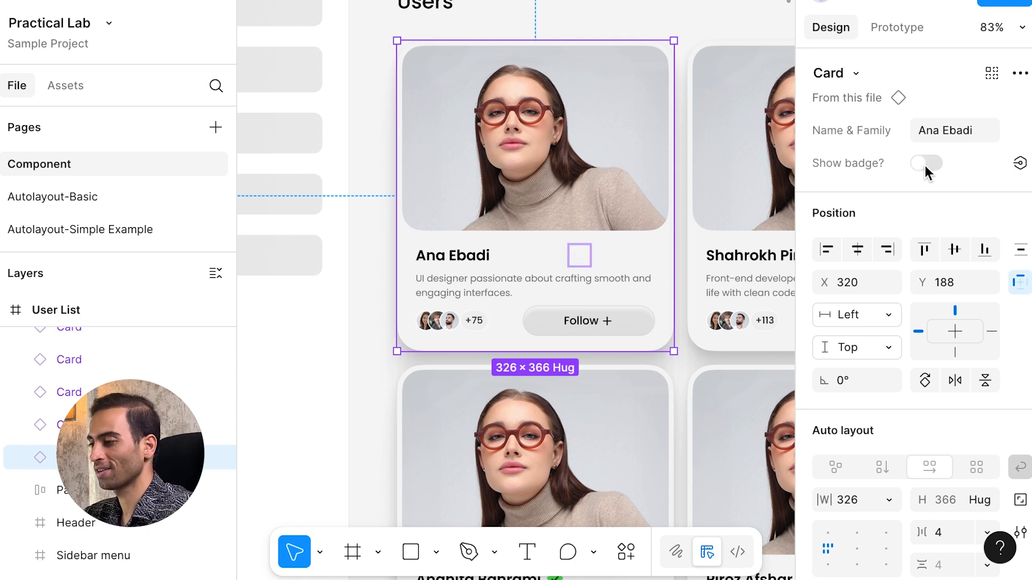
click(925, 165)
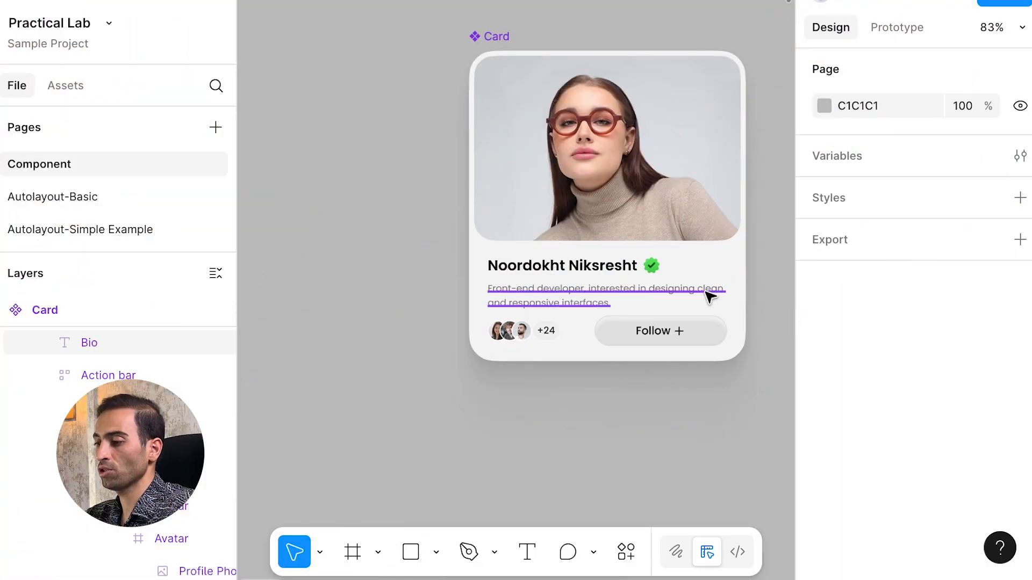
Step: Bind the Card component's bio text layer to a new text property named Bio
click(709, 293)
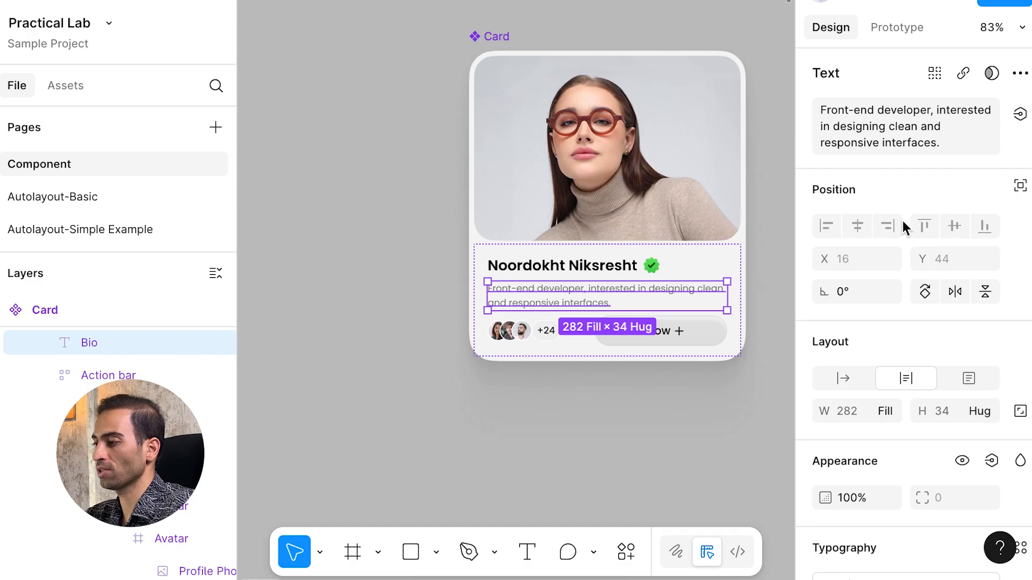
click(1020, 115)
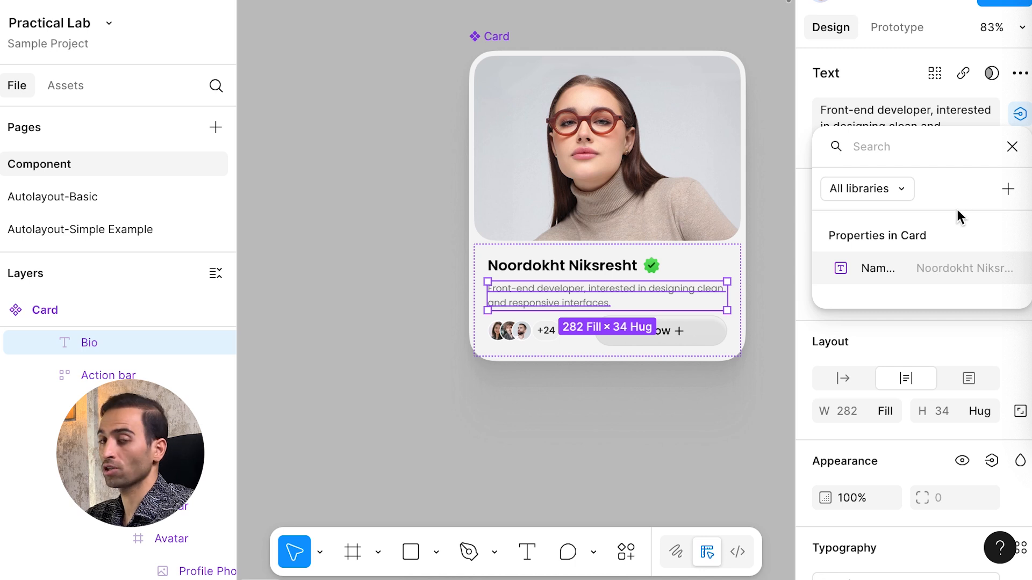
click(1009, 190)
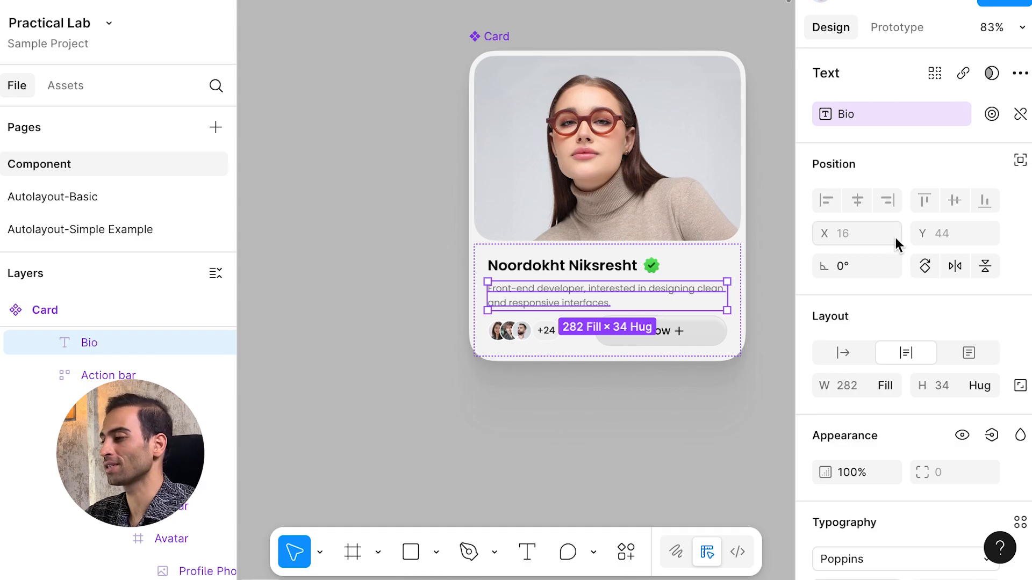
scroll(890, 291, down, 3)
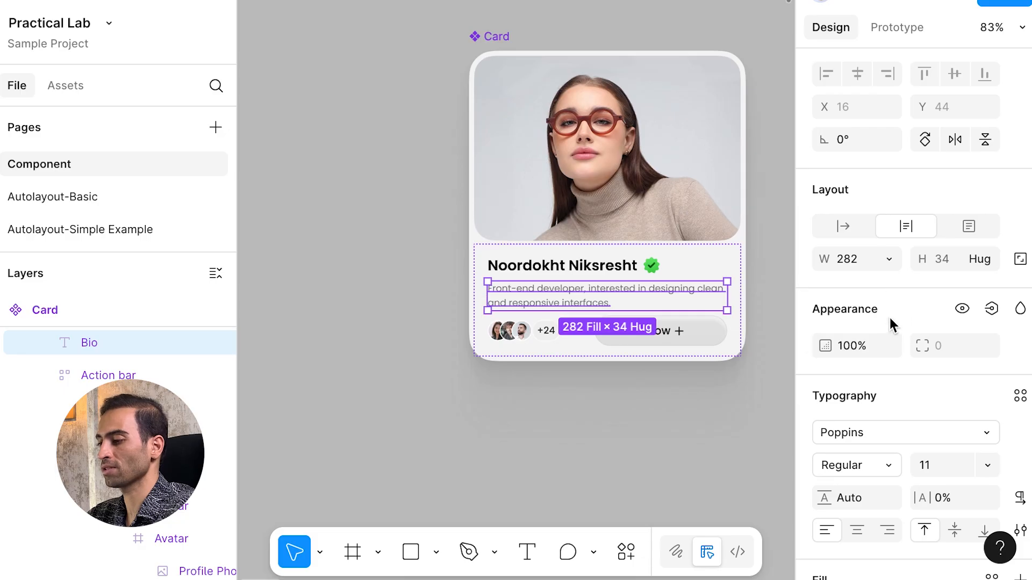
Step: Create a boolean 'Show Bio?' property from the bio's visibility, then reselect the Card component
click(962, 310)
click(962, 311)
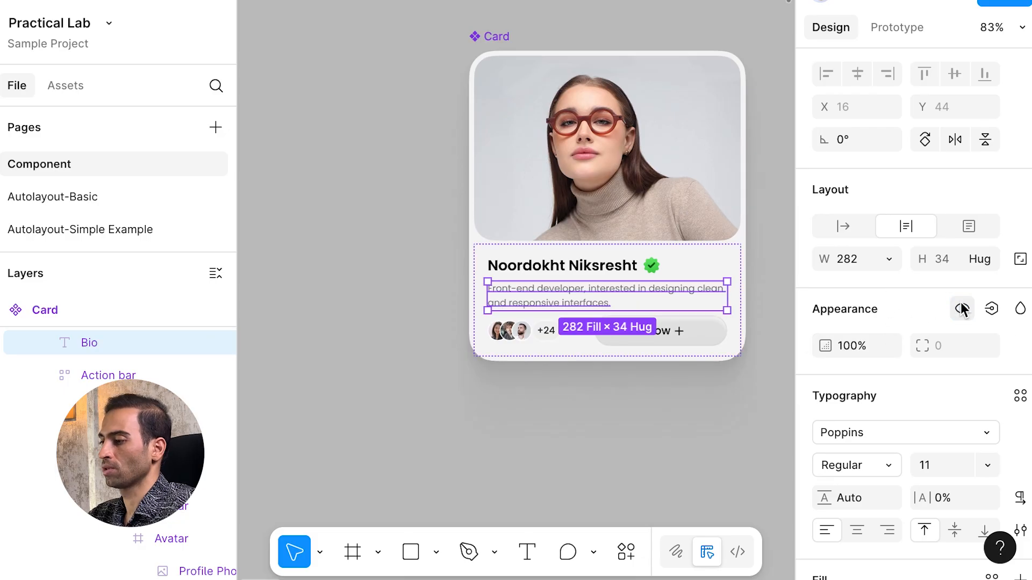
click(992, 310)
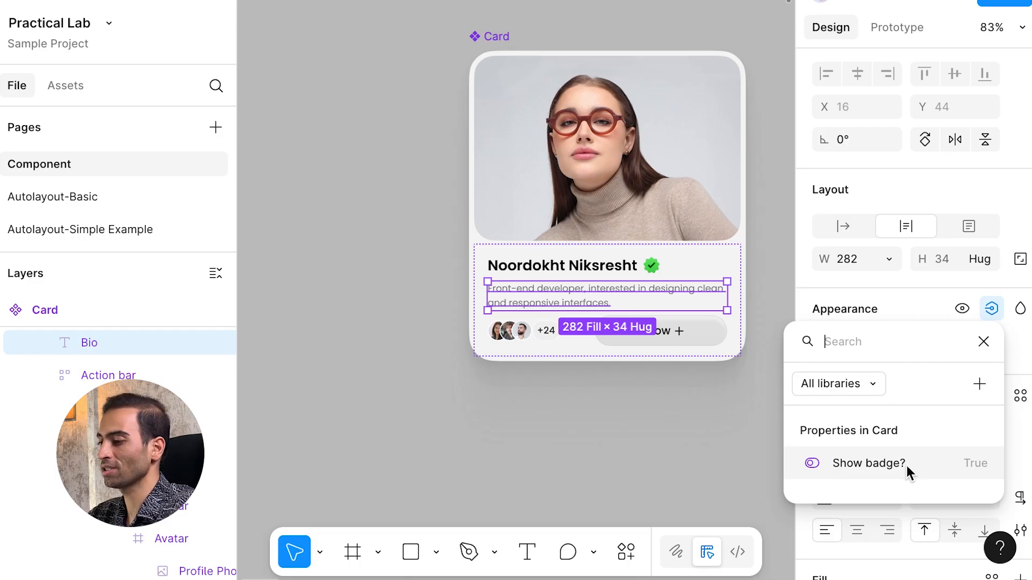
click(979, 384)
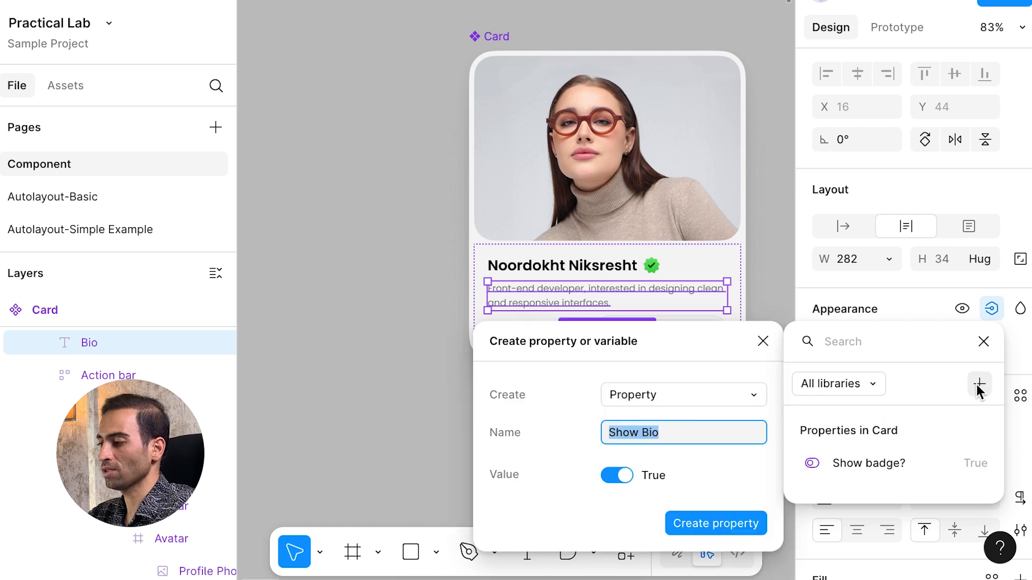
click(668, 434)
text(?)
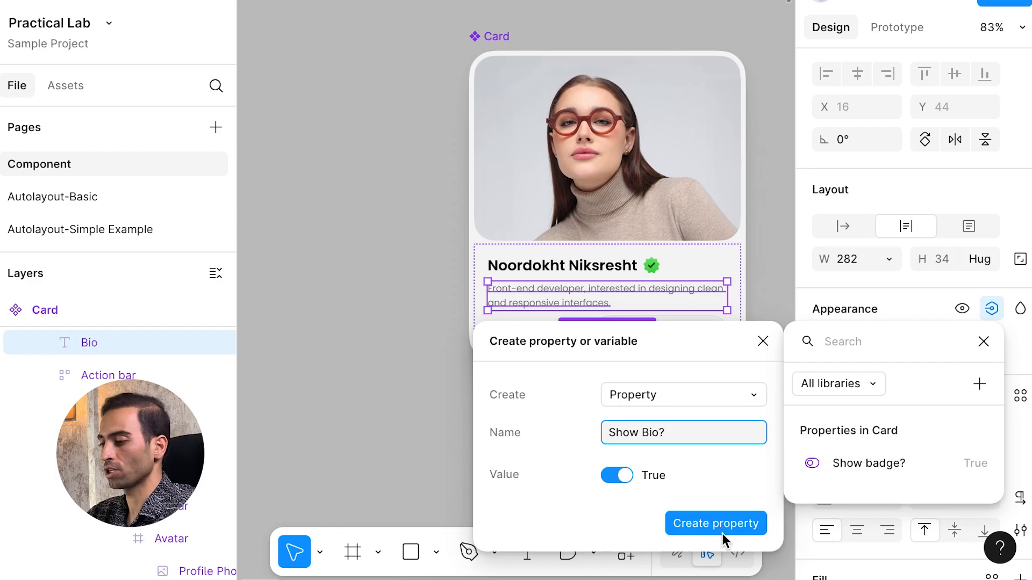
click(723, 528)
click(774, 342)
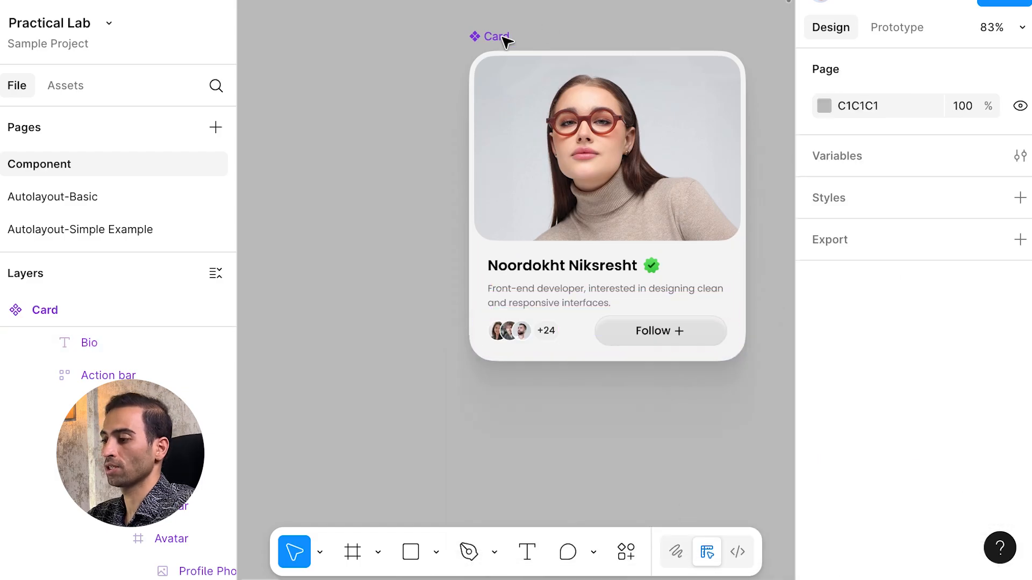
click(496, 43)
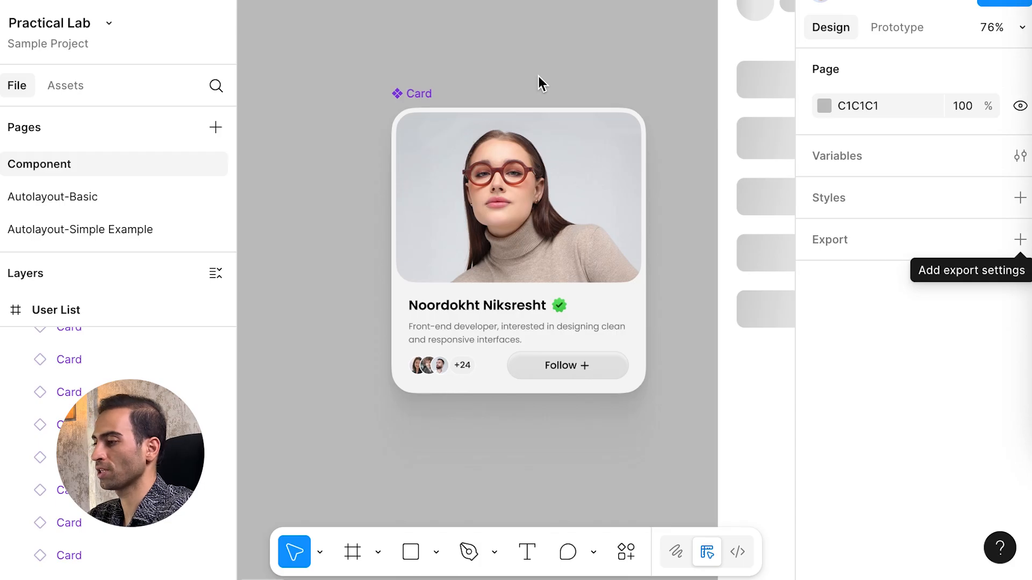
Step: Set a User List card's Bio to 'This is the Sample Bio.' twice, toggling Show Bio? off and on
scroll(539, 76, right, 10)
scroll(543, 91, down, 5)
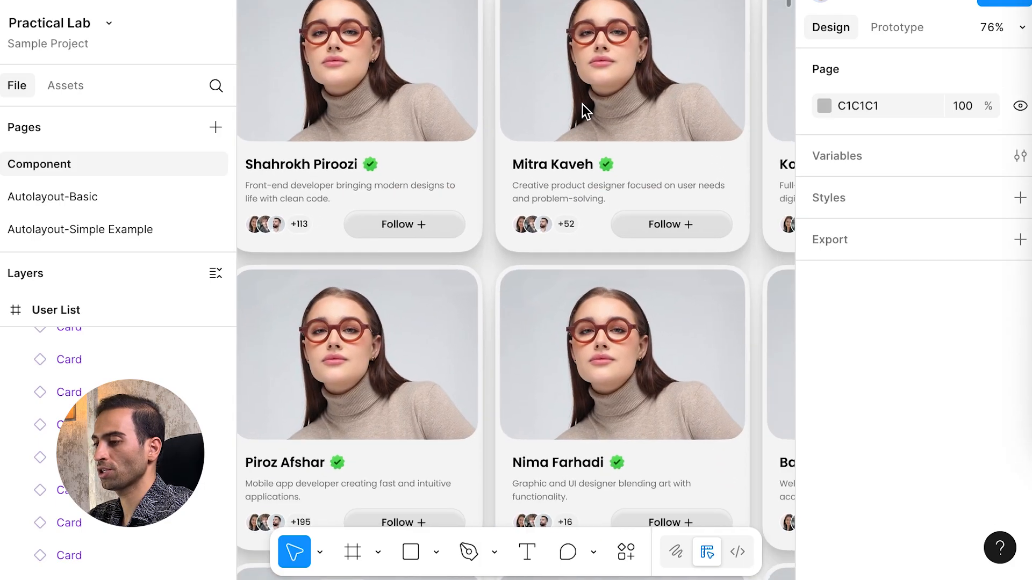
scroll(585, 109, right, 2)
click(581, 110)
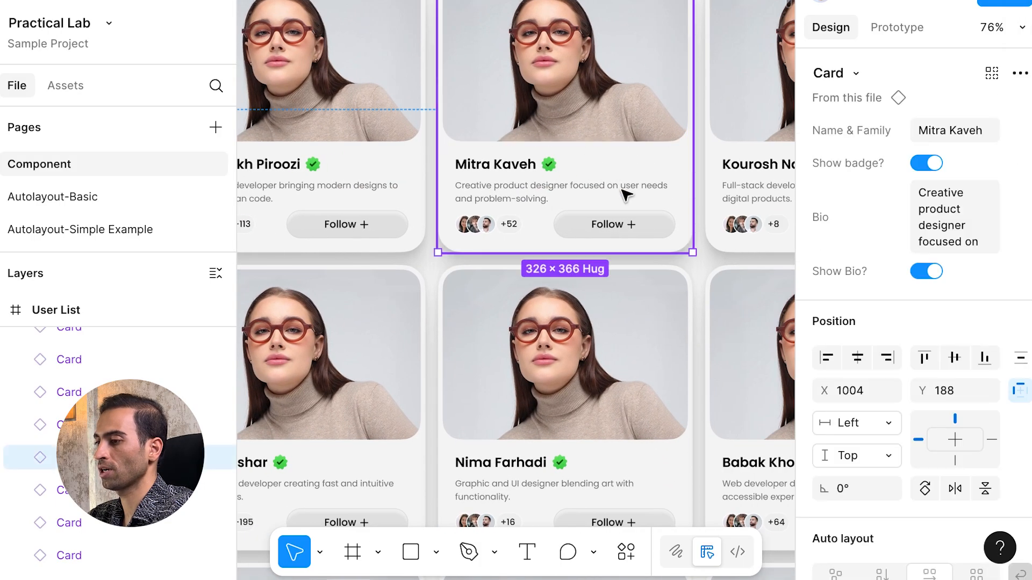
scroll(627, 195, up, 2)
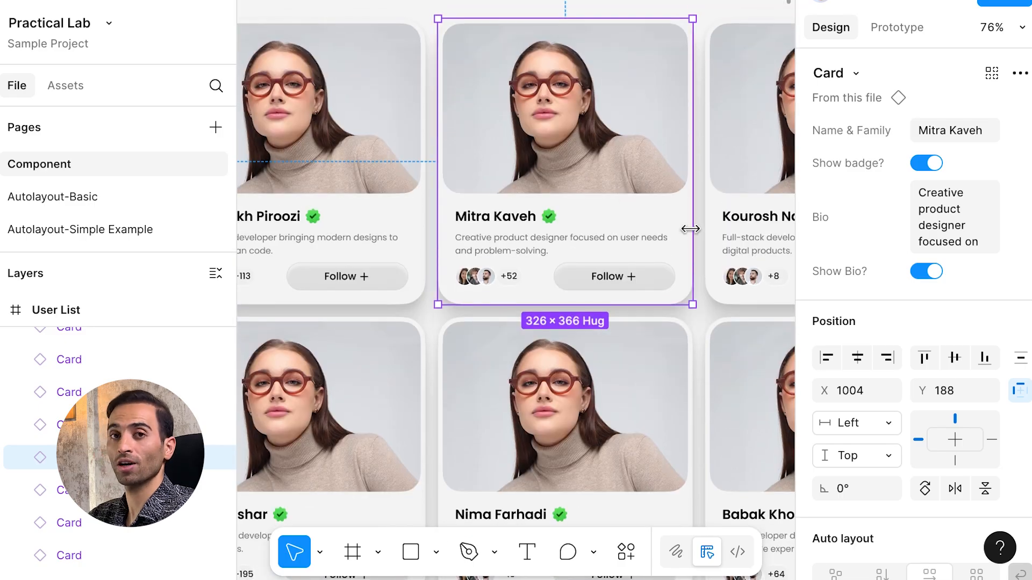
click(951, 209)
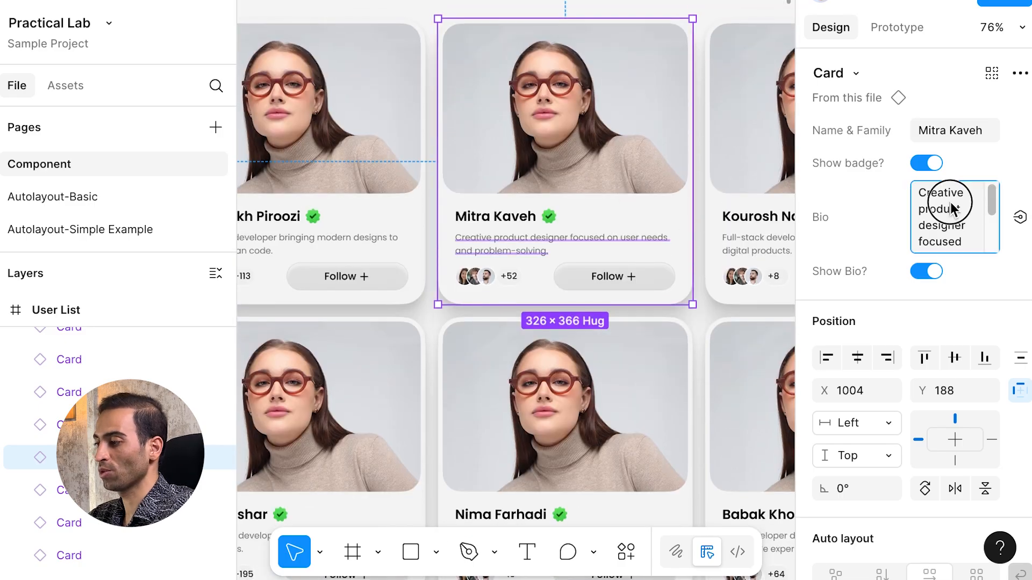
key(ctrl+a)
text(This is the Sample Bio.)
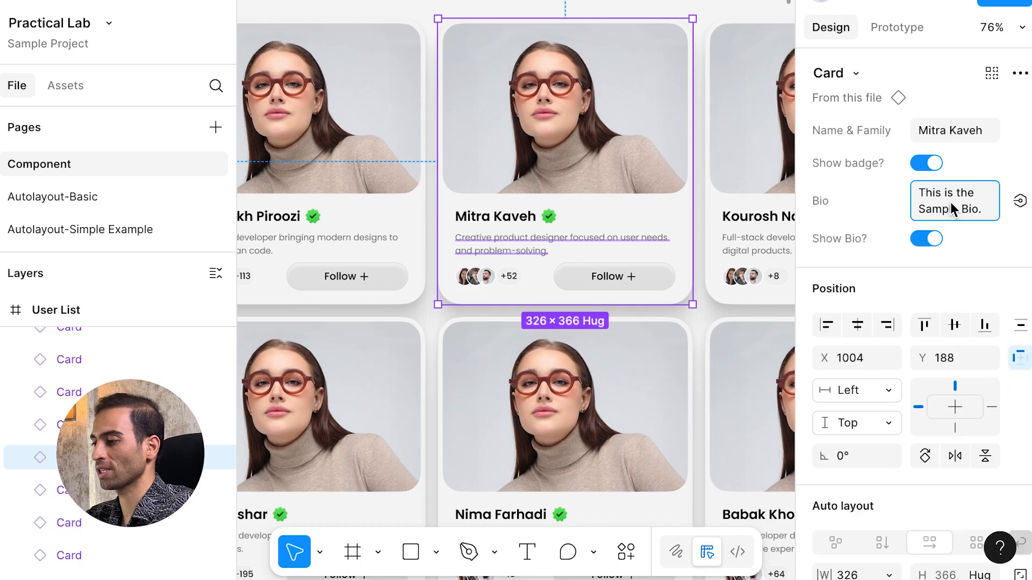
text(This is the Sample Bio.)
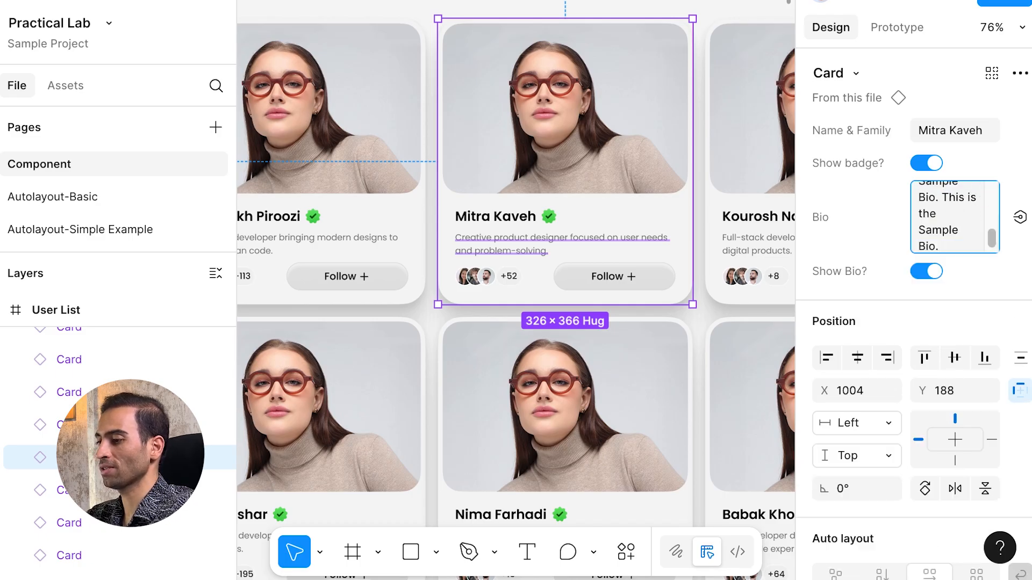
key(Return)
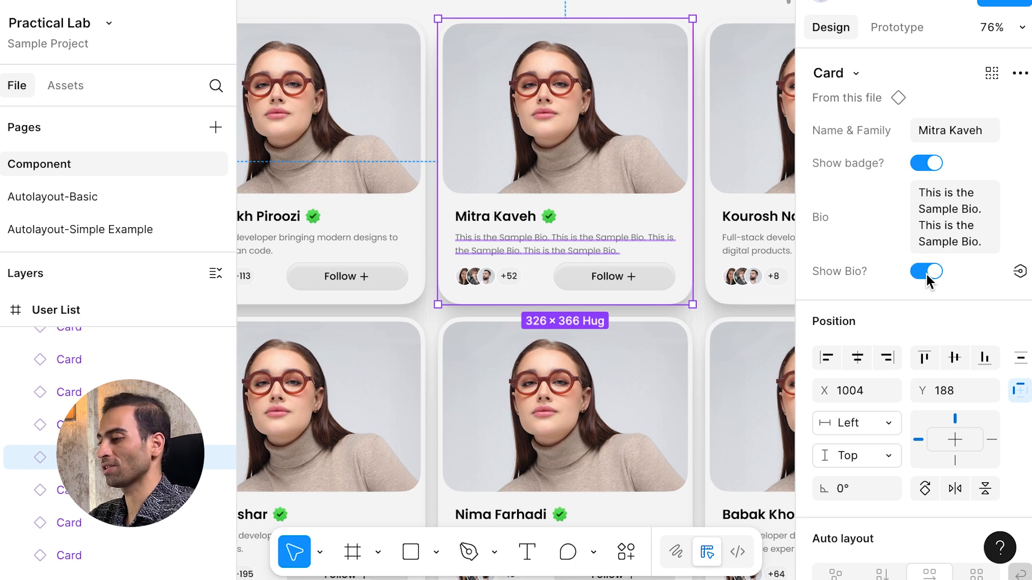
click(927, 273)
click(927, 196)
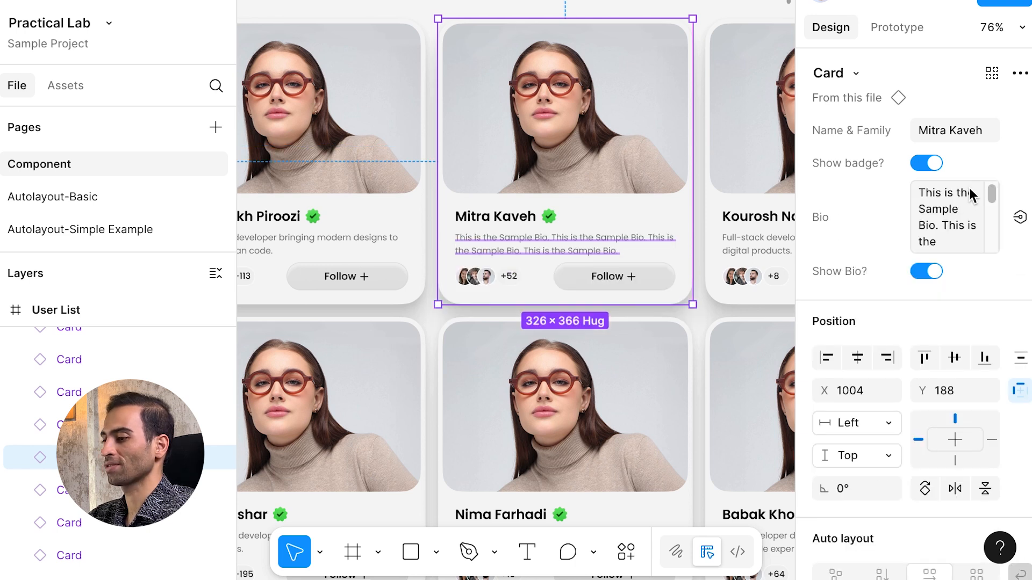